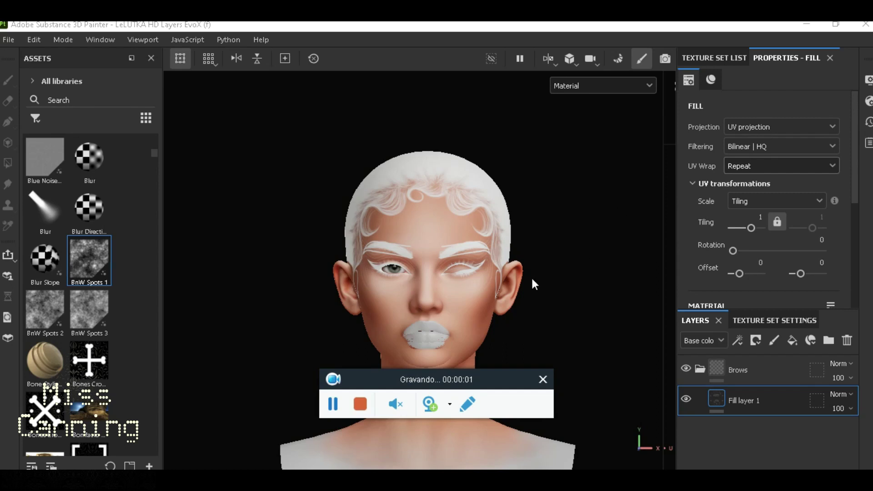
- Hide the Makeup and Mkeup ECLO texture sets in the Texture Set List
drag(503, 378, 356, 101)
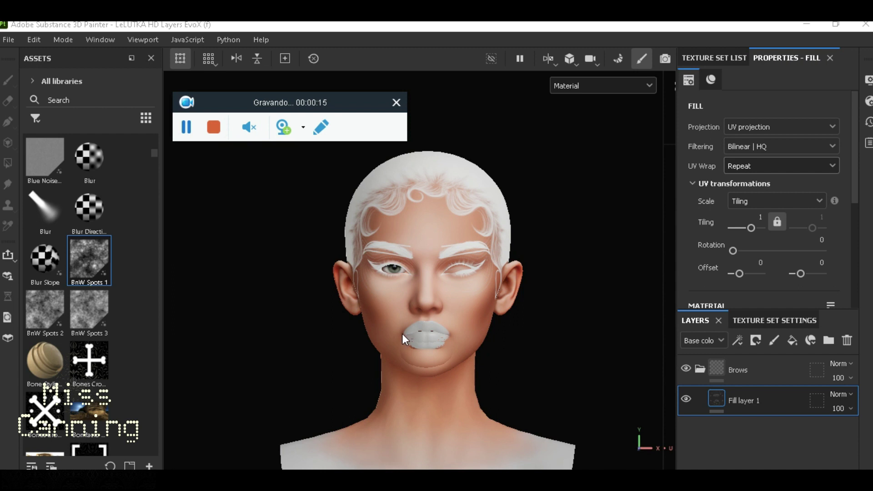
alt+drag(400, 337, 444, 336)
scroll(444, 335, up, 5)
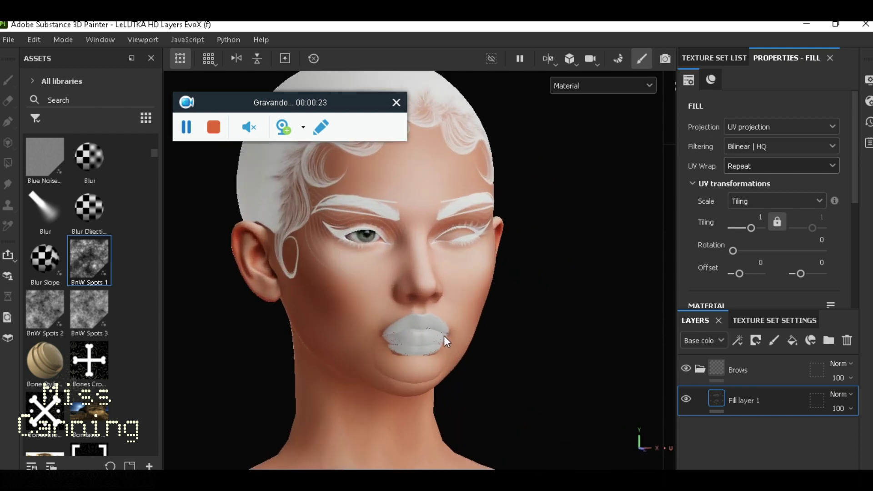
scroll(444, 336, down, 3)
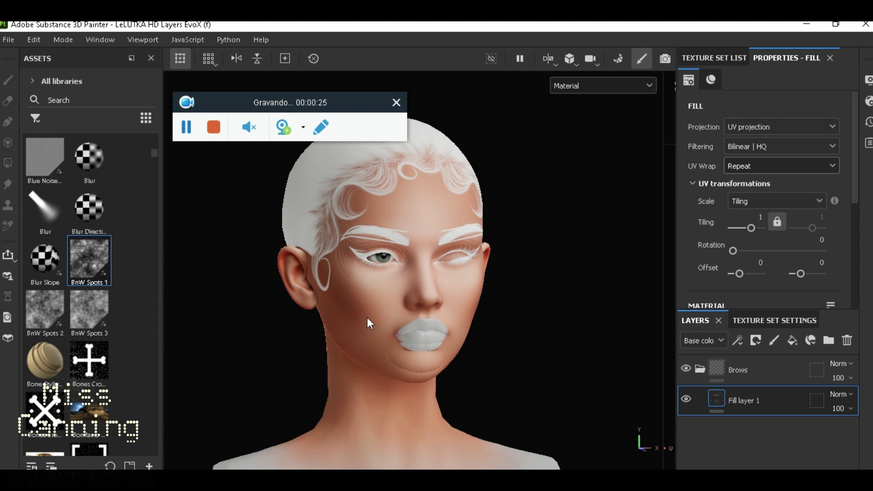
alt+drag(333, 304, 259, 303)
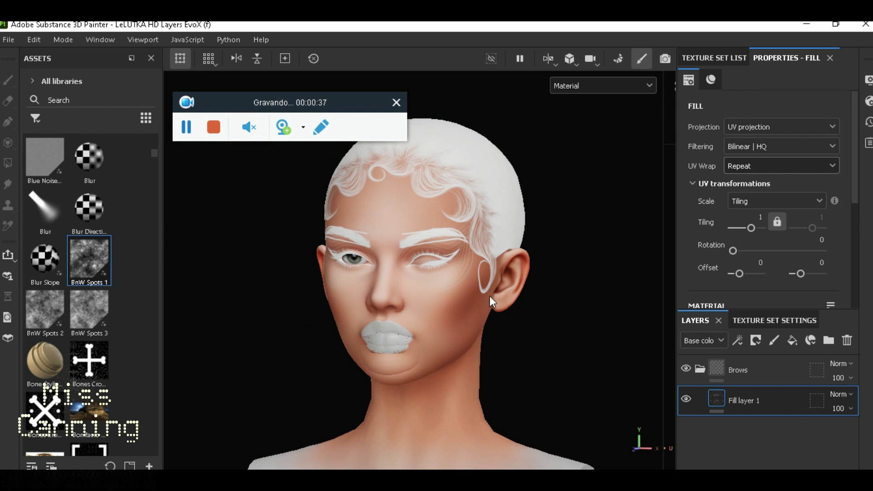
drag(240, 97, 277, 86)
alt+drag(493, 278, 459, 335)
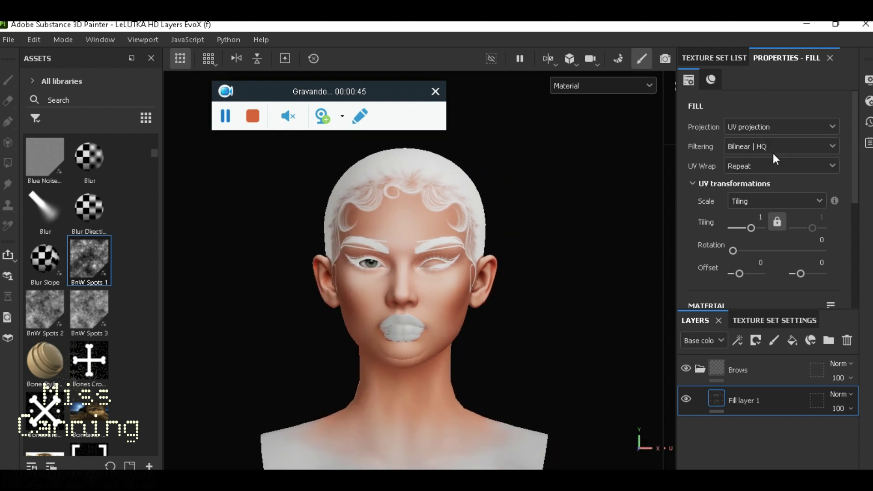
click(717, 57)
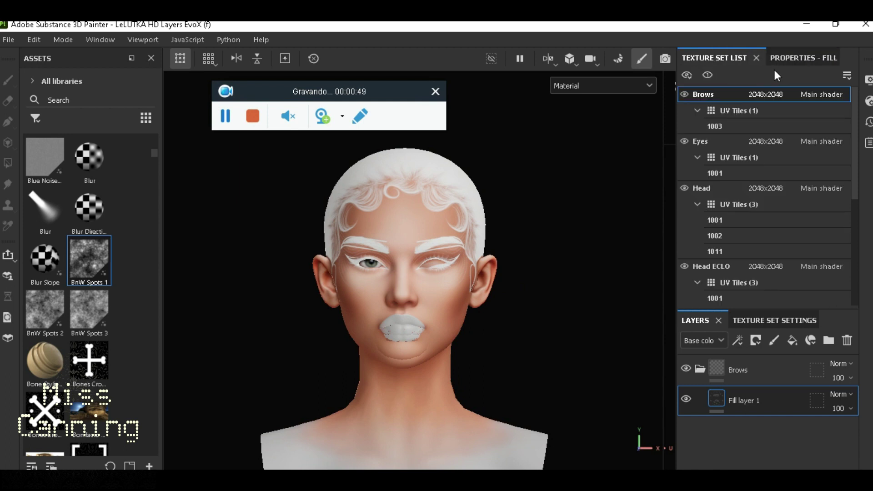
scroll(758, 215, down, 4)
scroll(758, 217, down, 1)
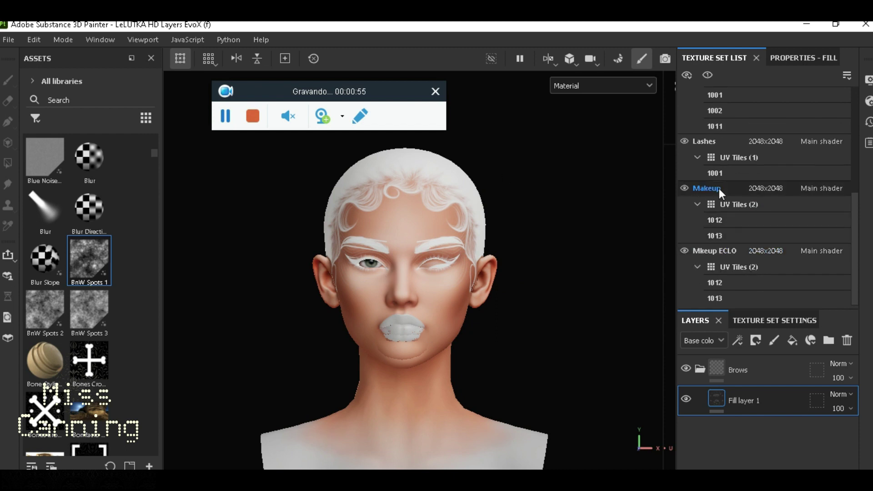
click(687, 250)
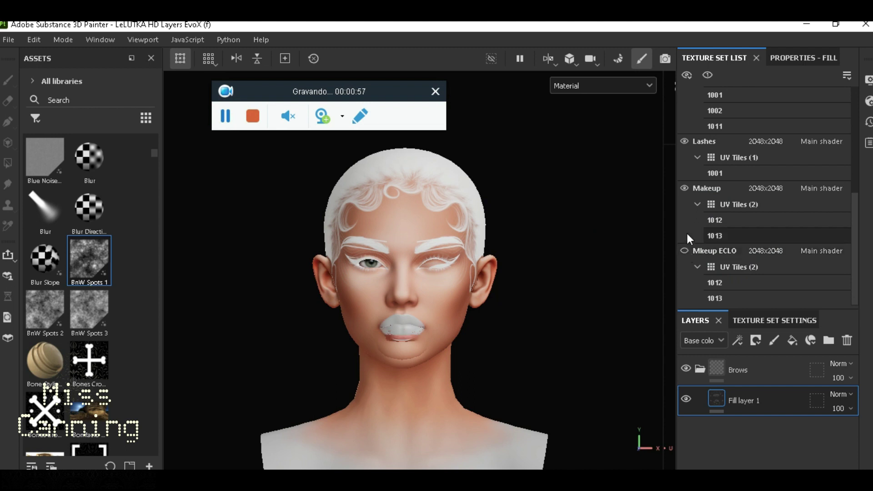
click(686, 187)
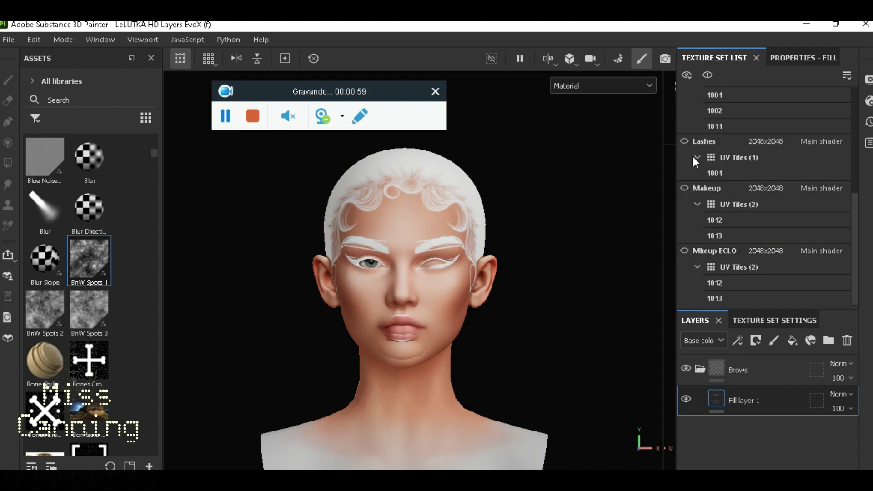
- Hide the Head ECLO texture set
scroll(700, 168, up, 4)
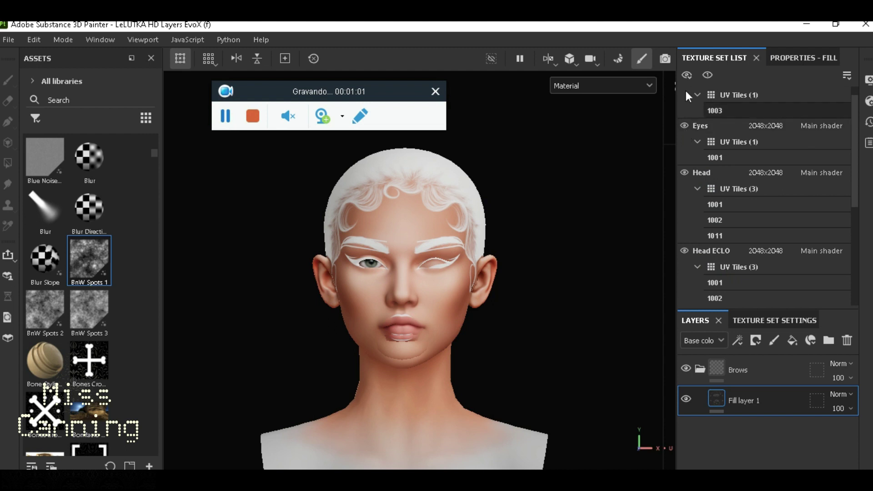
scroll(691, 113, up, 1)
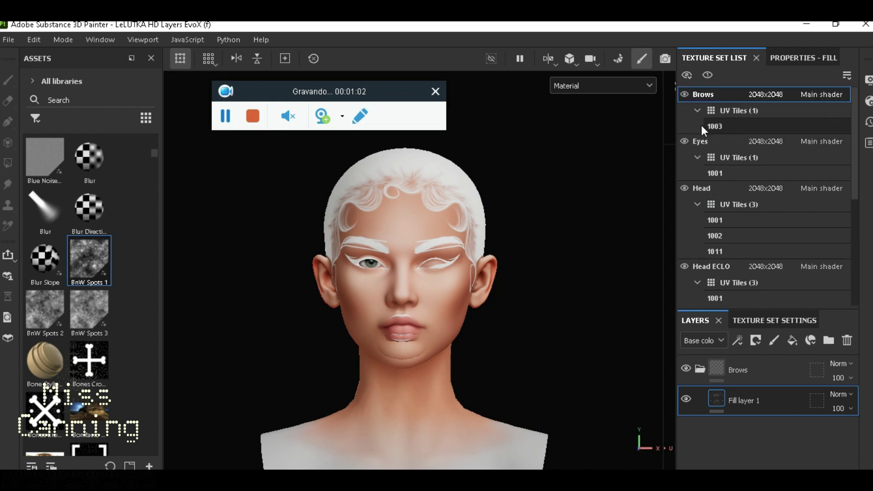
click(686, 271)
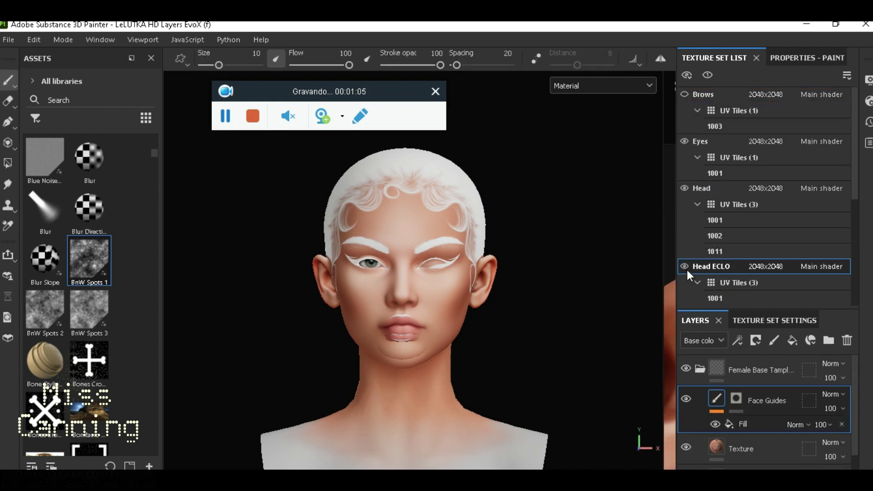
click(685, 267)
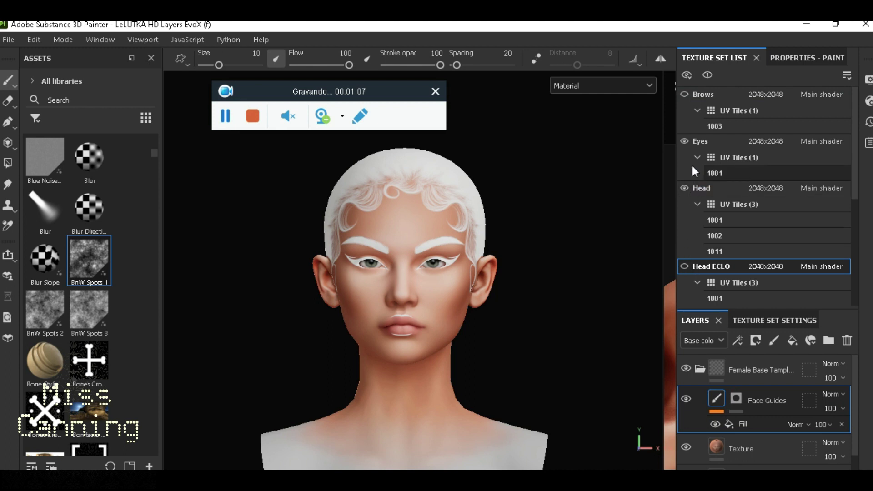
- Hide the Head set's Face Guides paint layer, then bring up the Sofia textures folder
scroll(713, 184, down, 4)
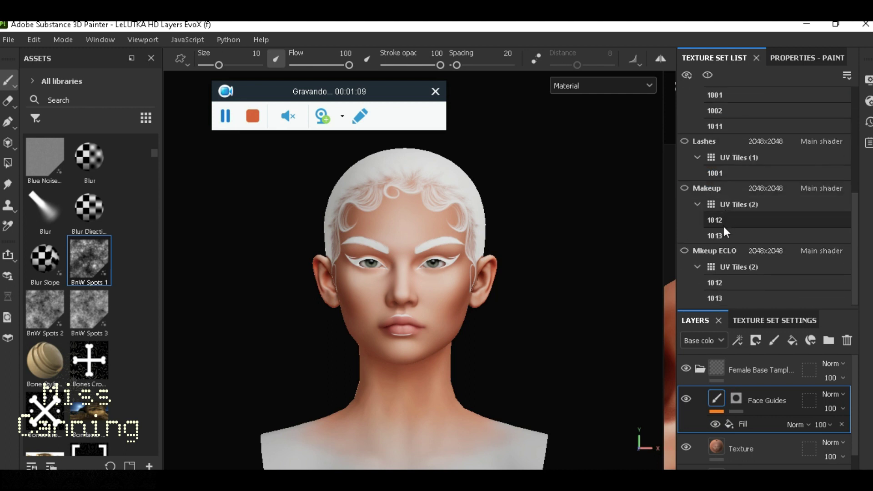
scroll(751, 423, down, 1)
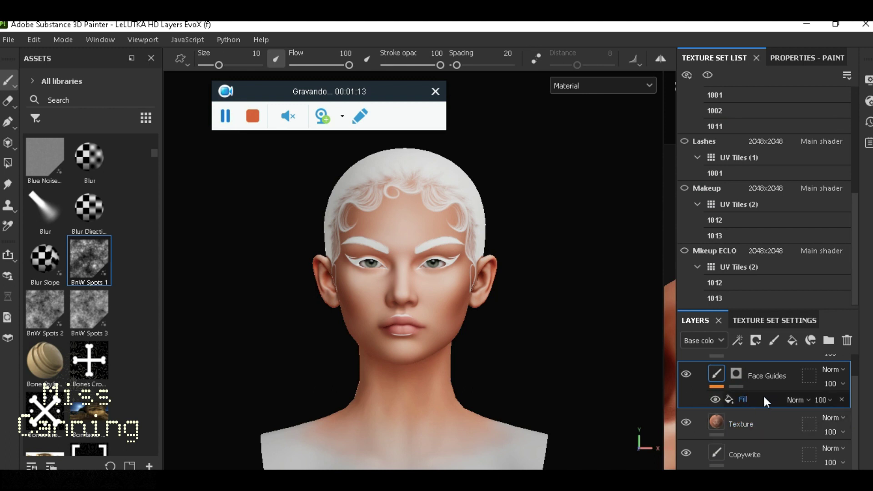
scroll(755, 174, up, 3)
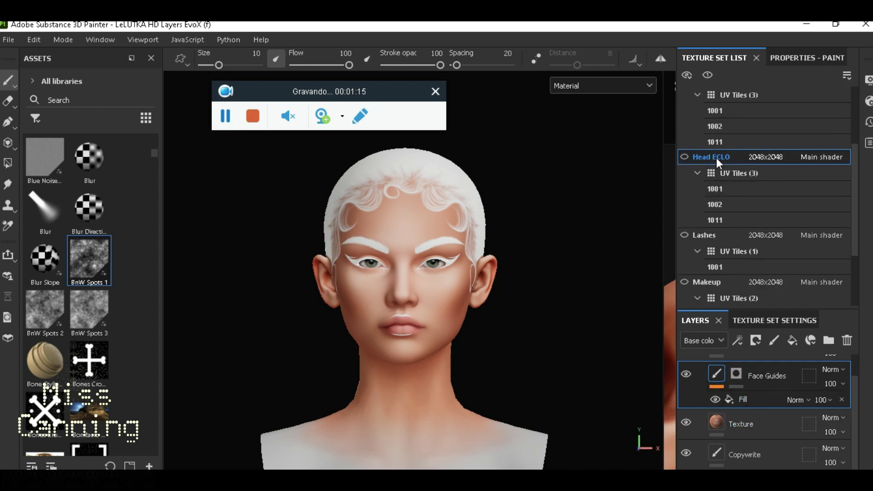
scroll(725, 166, up, 3)
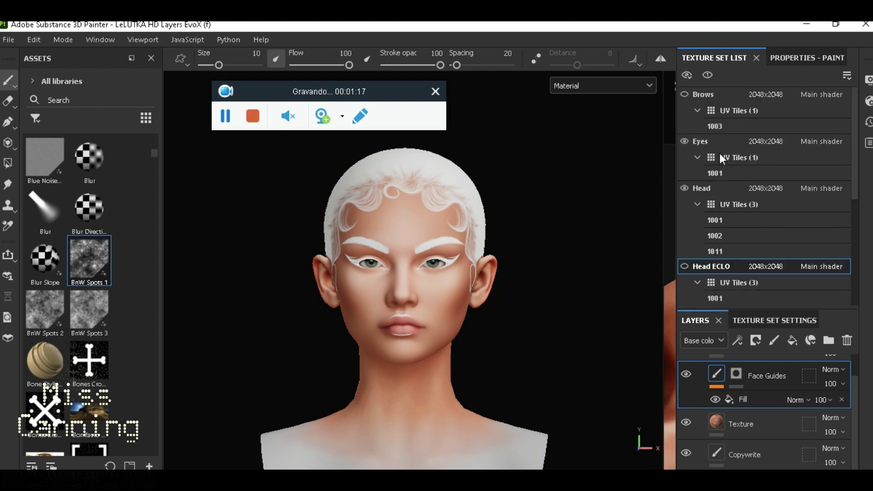
click(706, 190)
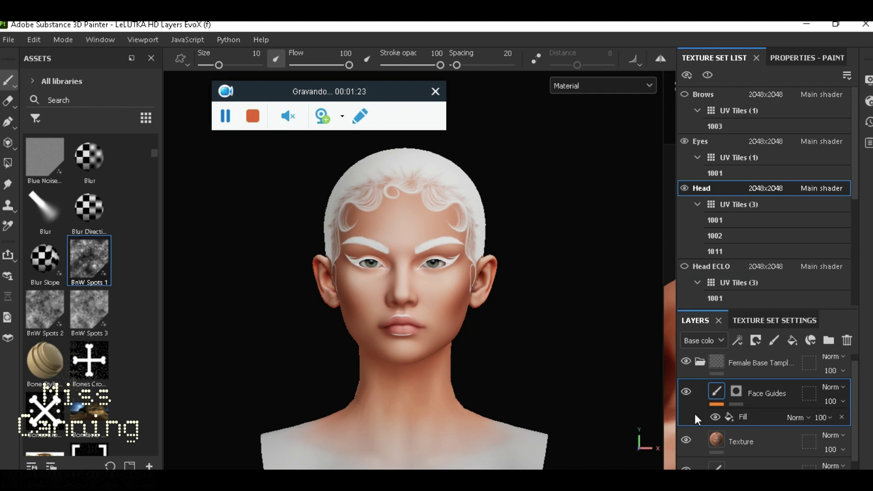
click(686, 391)
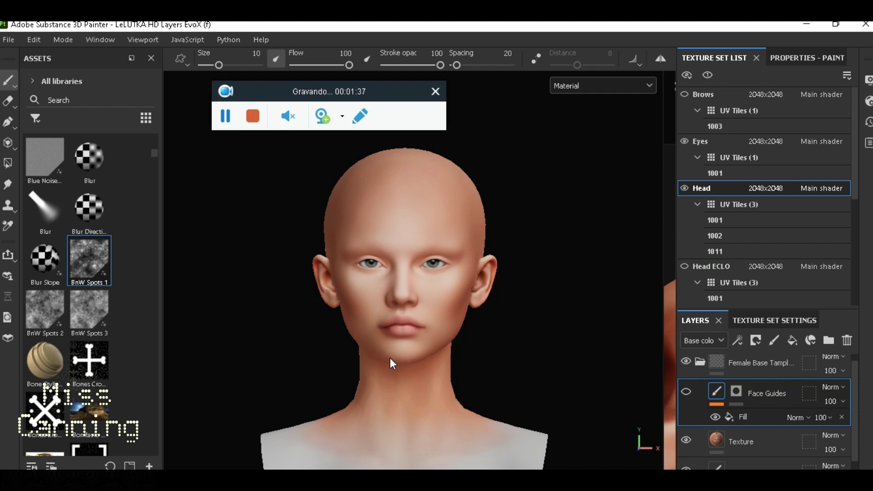
click(330, 464)
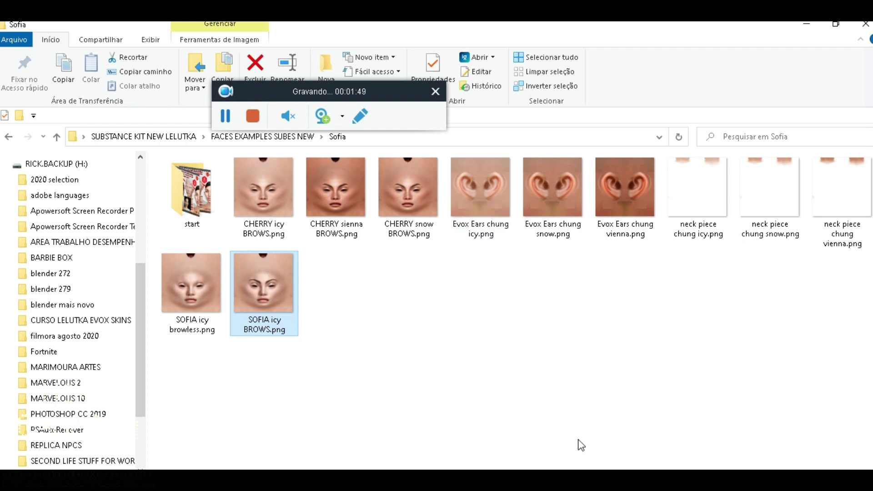
- Switch from the Sofia folder back to Substance 3D Painter
key(alt+Tab)
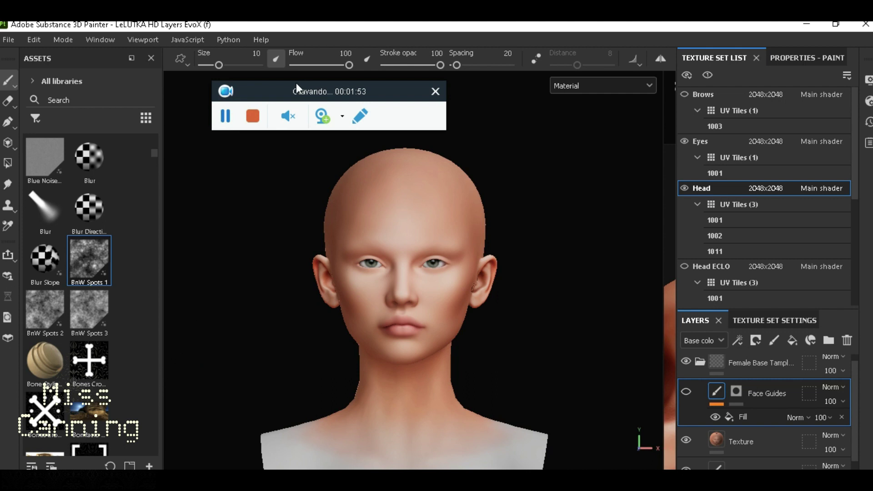
- Start importing resources and browse to the Sofia face-textures folder
drag(296, 83, 390, 87)
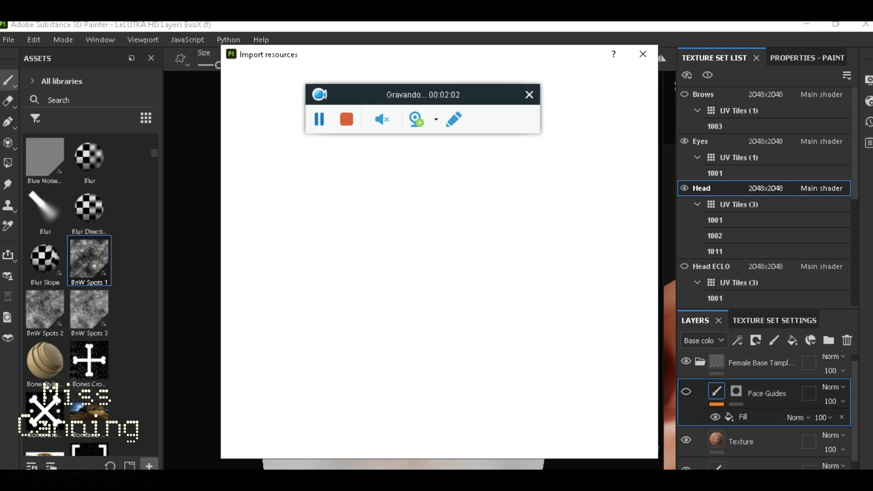
click(149, 466)
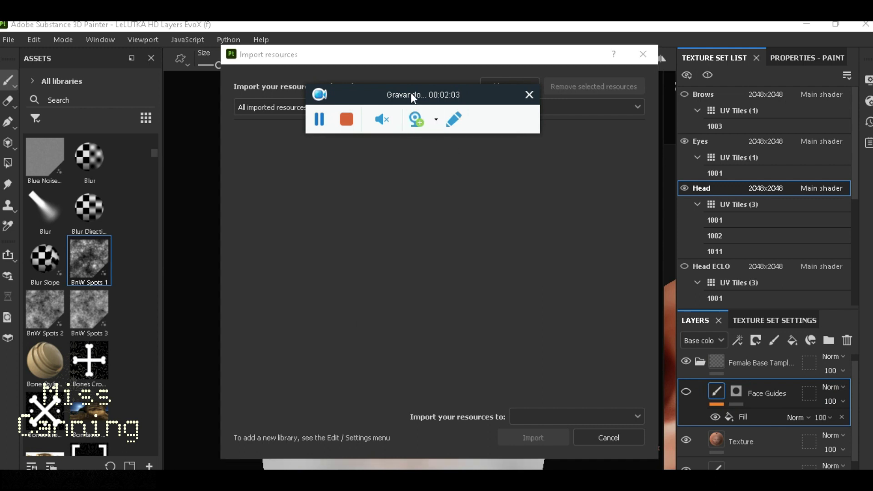
drag(410, 92, 471, 246)
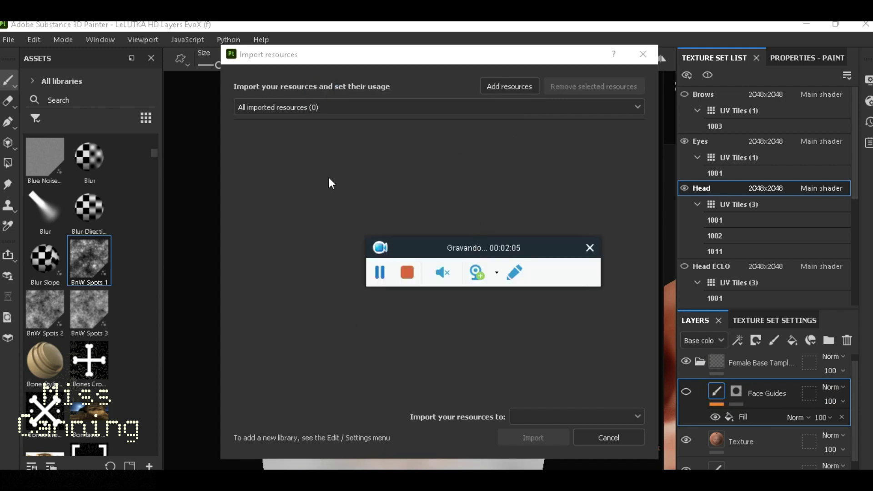
click(510, 87)
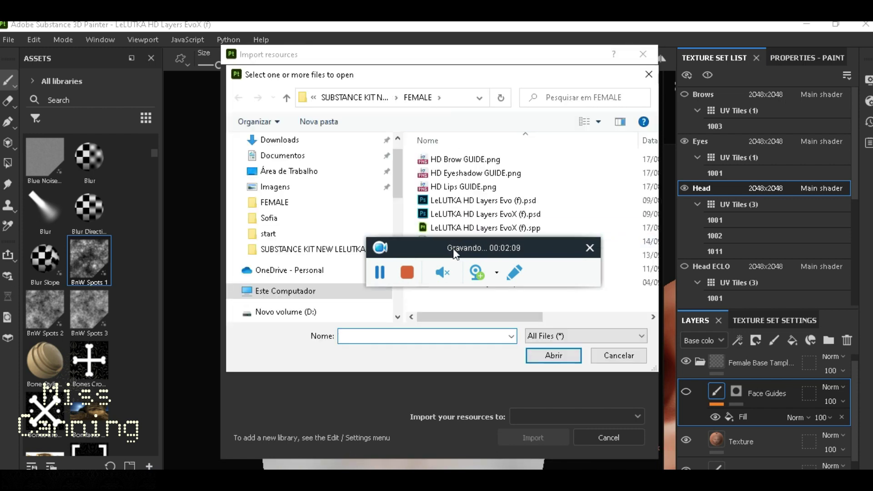
drag(454, 247, 683, 192)
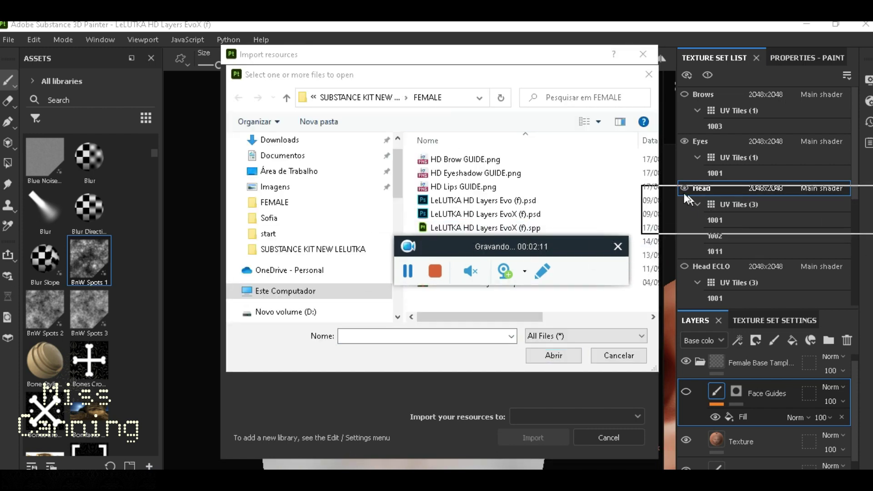
click(286, 219)
scroll(569, 230, down, 3)
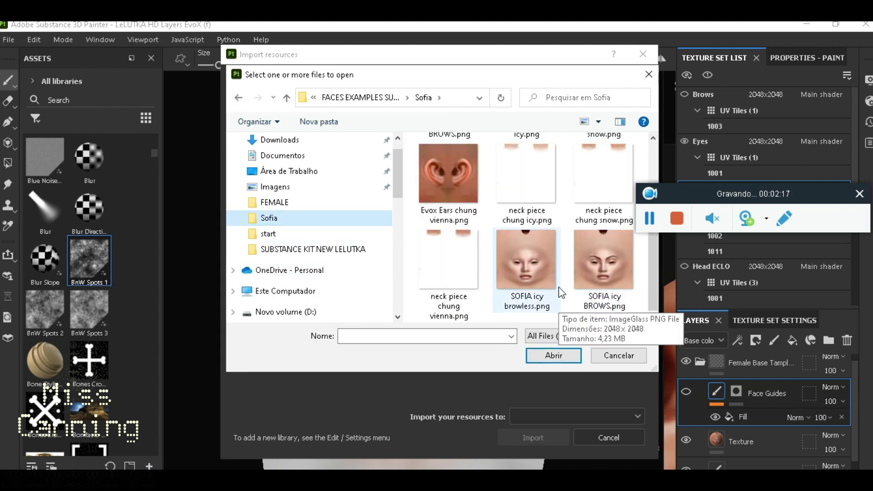
drag(671, 190, 701, 158)
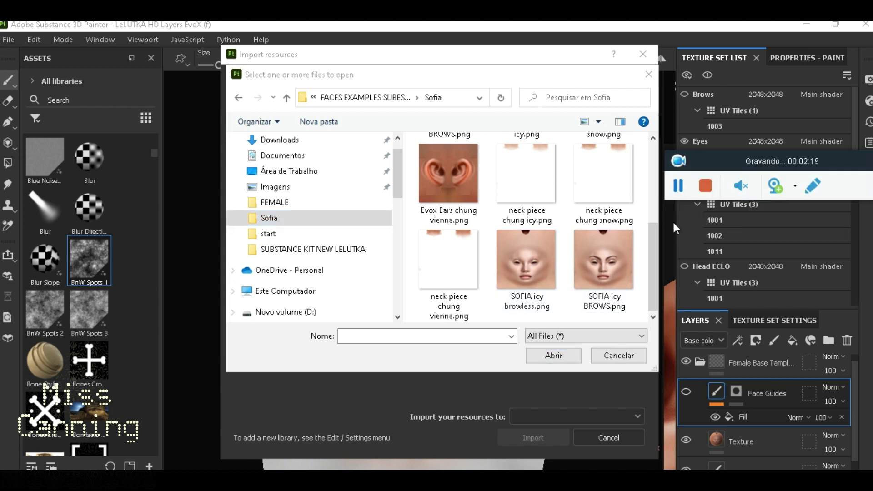
click(654, 266)
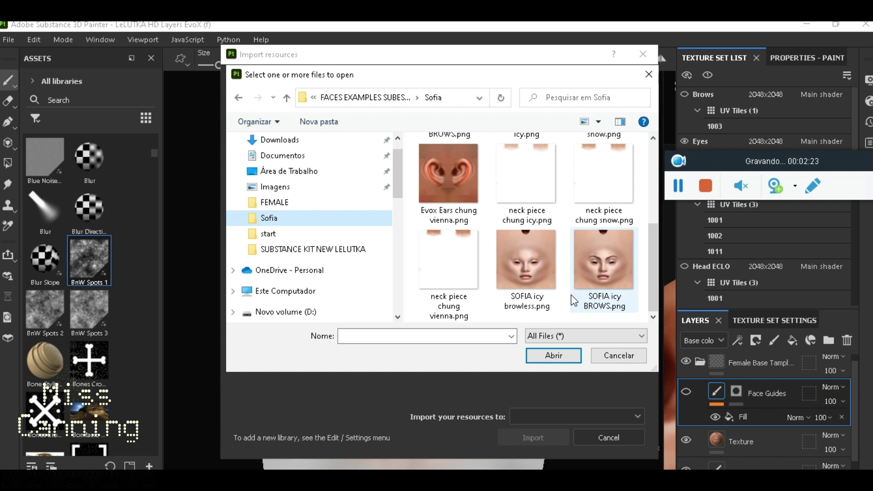
- Select the SOFIA icy browless, neck piece chung icy and Evox Ears chung icy PNGs
click(534, 285)
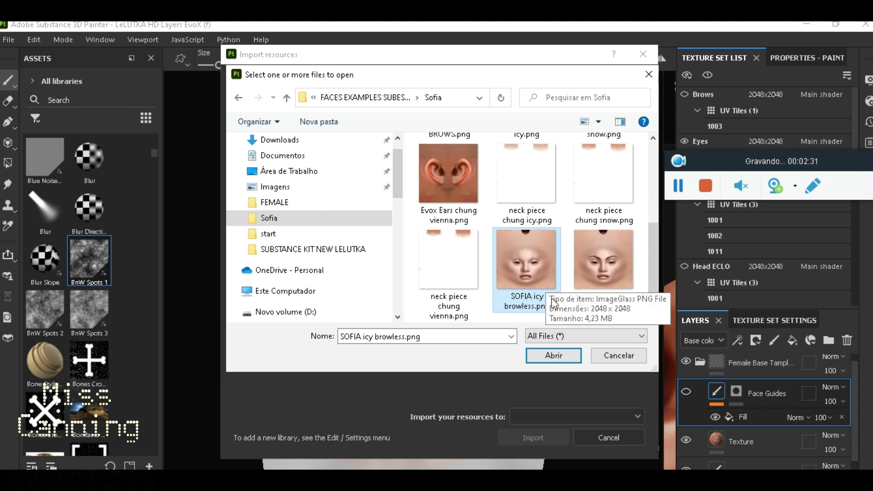
click(534, 197)
key(super)
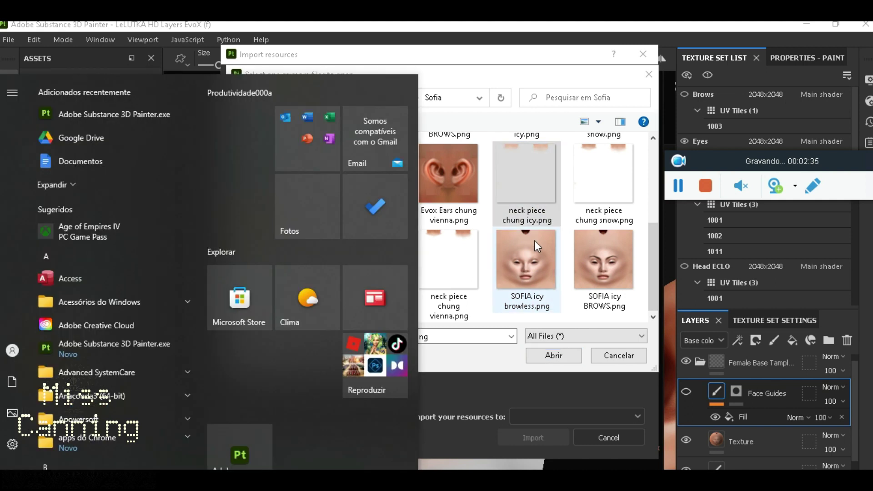
click(536, 269)
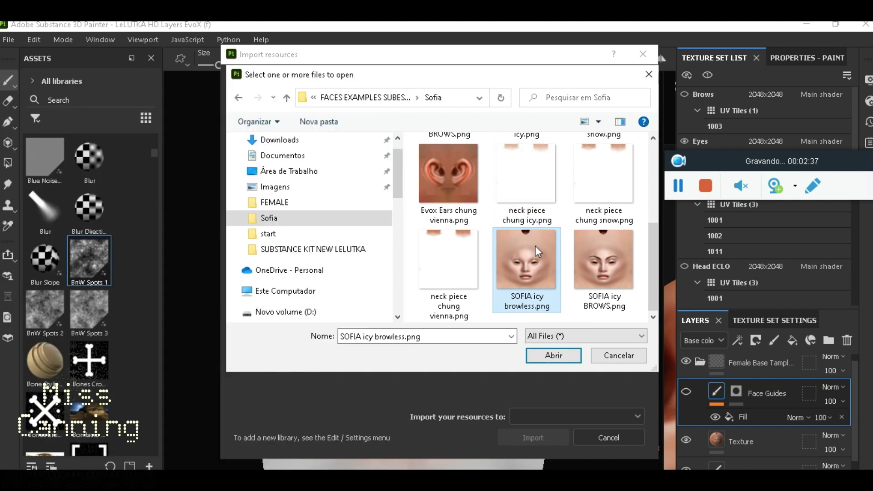
ctrl+click(535, 192)
drag(651, 263, 641, 231)
ctrl+click(523, 186)
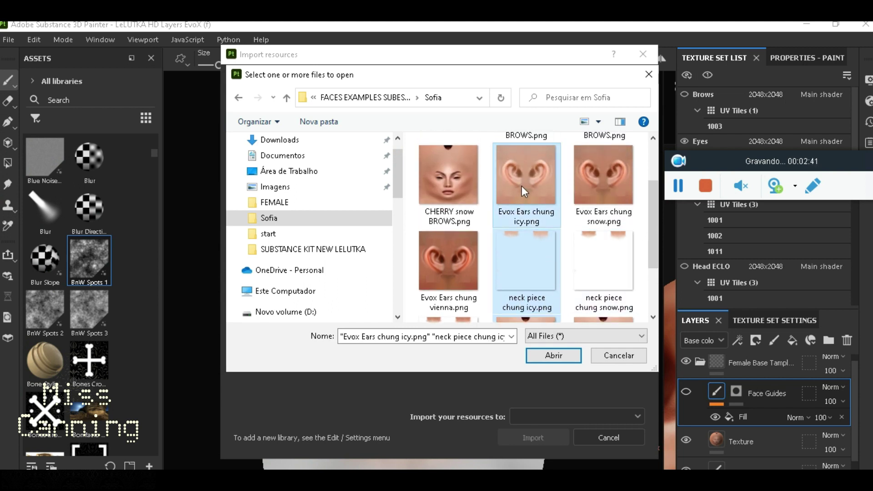
- Set all three Sofia images to texture usage and import them into your_assets
click(545, 354)
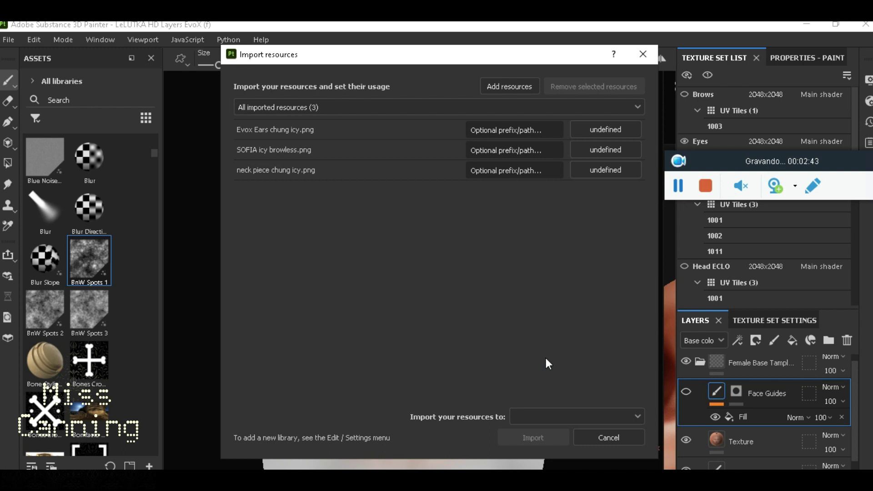
click(605, 131)
click(636, 180)
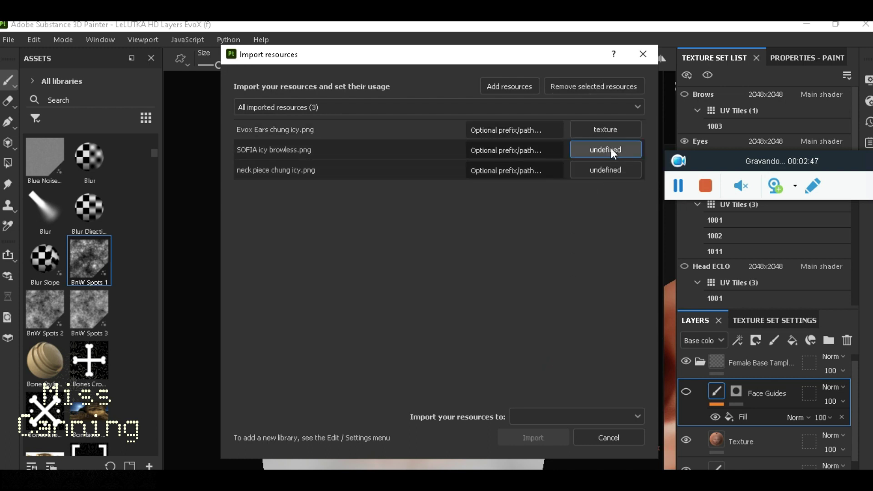
click(611, 149)
click(635, 196)
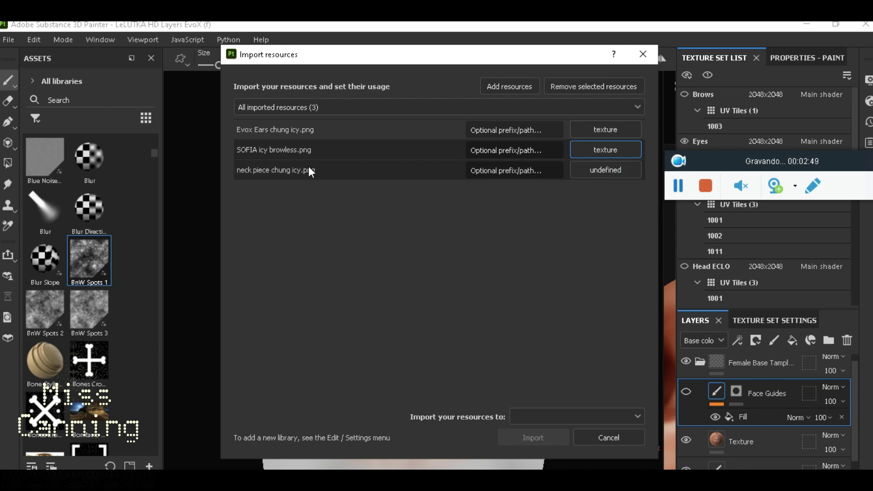
click(628, 173)
click(654, 220)
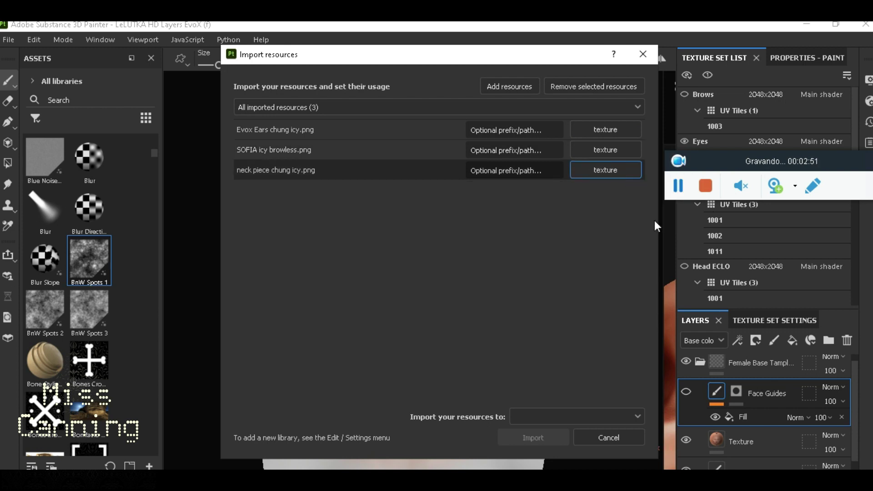
click(577, 417)
click(550, 460)
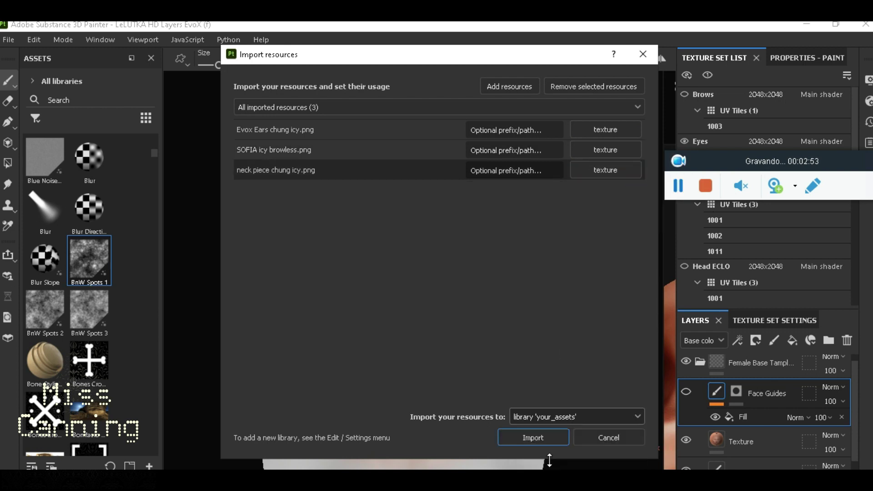
click(542, 437)
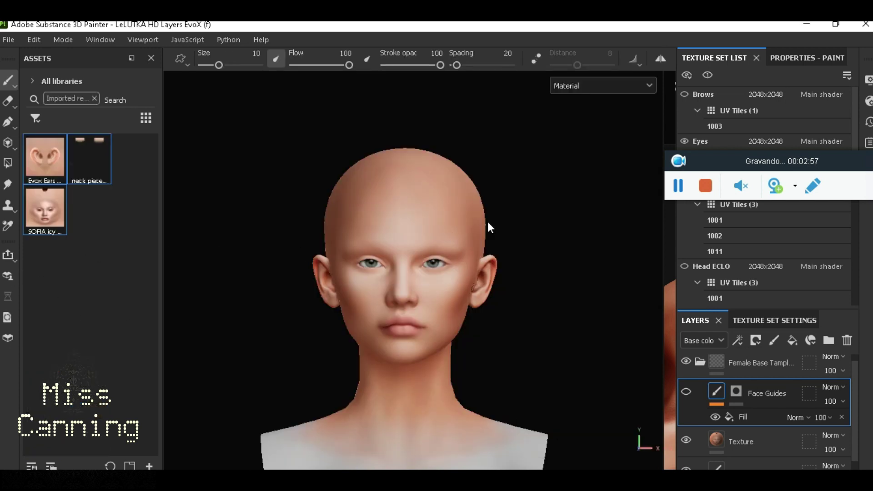
- Open the 2D view and frame UV tiles 1001 and 1002 beside the head
drag(662, 226, 449, 212)
scroll(490, 227, down, 10)
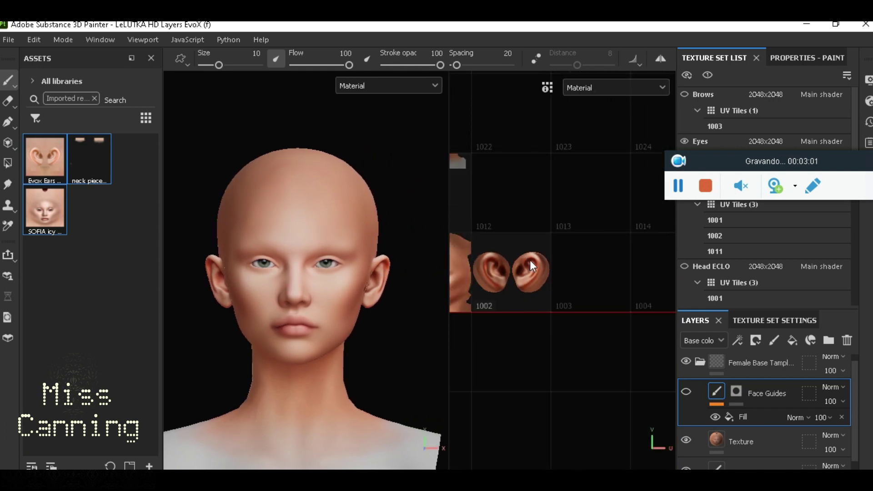
scroll(500, 232, up, 3)
scroll(490, 222, down, 3)
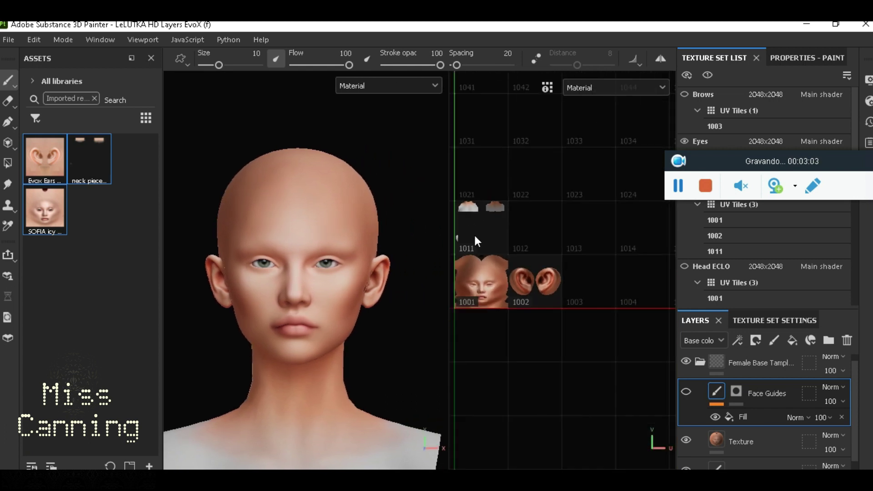
scroll(475, 236, up, 4)
scroll(474, 237, down, 1)
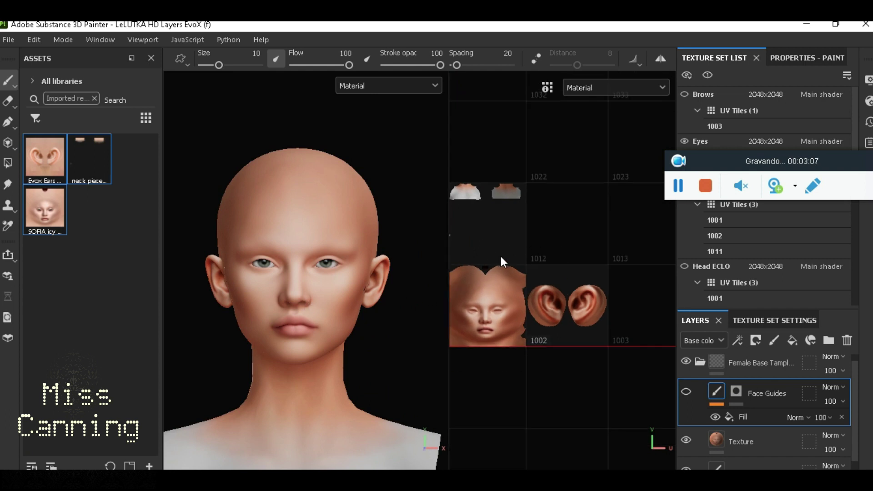
mouse_move(503, 250)
alt+mouse_down()
mouse_move(518, 245)
mouse_move(496, 238)
alt+mouse_up()
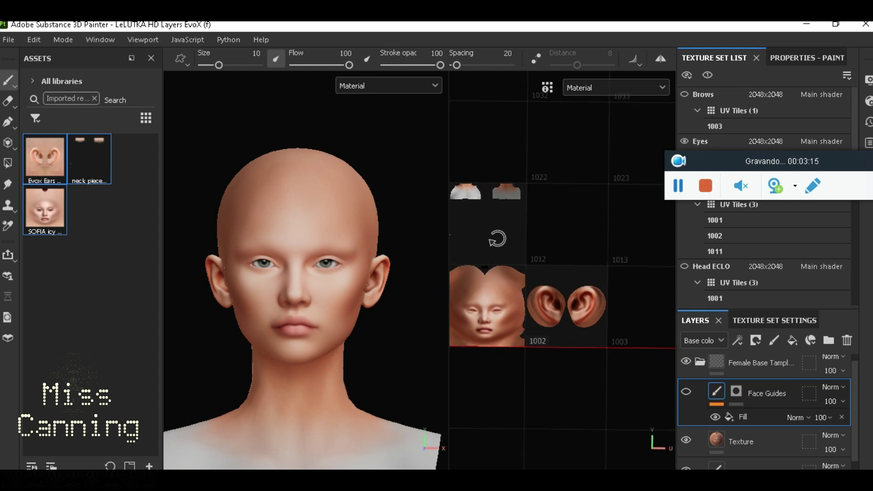
middle_drag(498, 239, 537, 238)
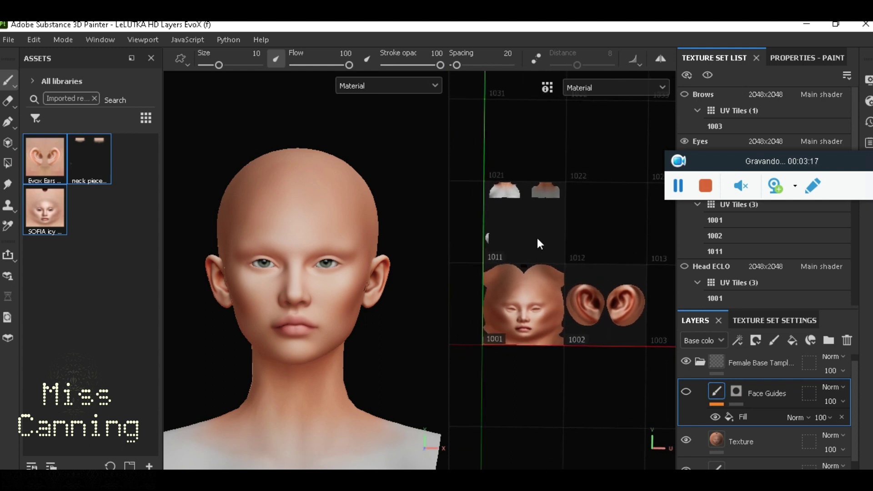
drag(703, 159, 479, 107)
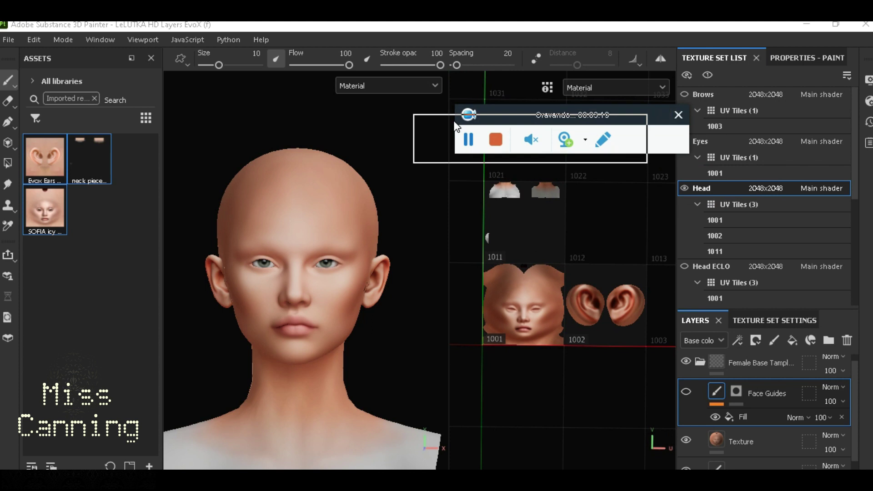
drag(455, 125, 455, 126)
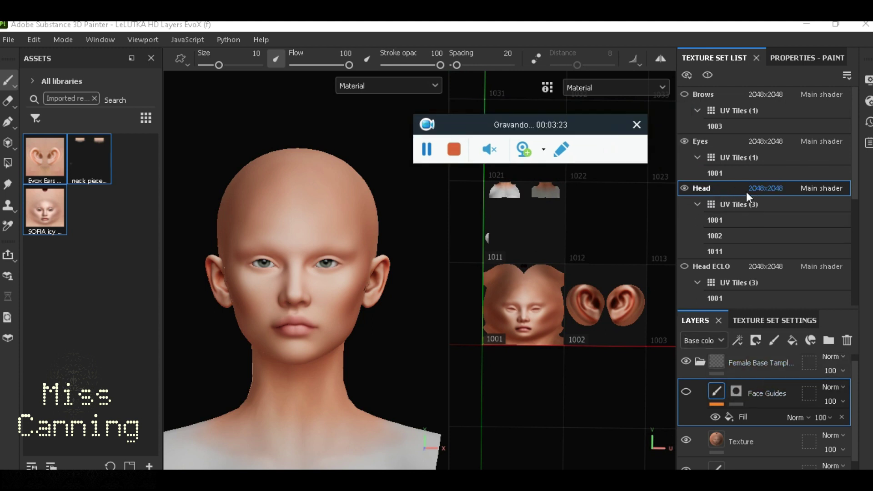
- Add Fill layer 1 with UV Wrap None and normal, metallic, roughness and height channels off
click(794, 342)
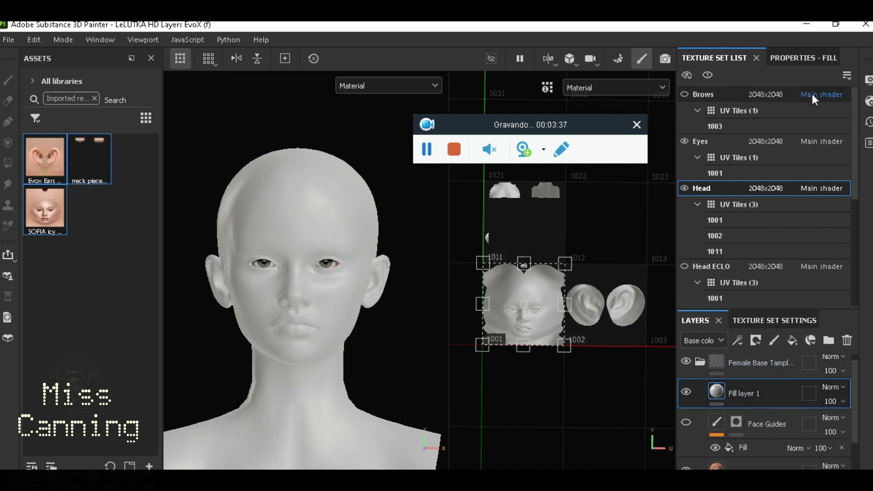
click(804, 57)
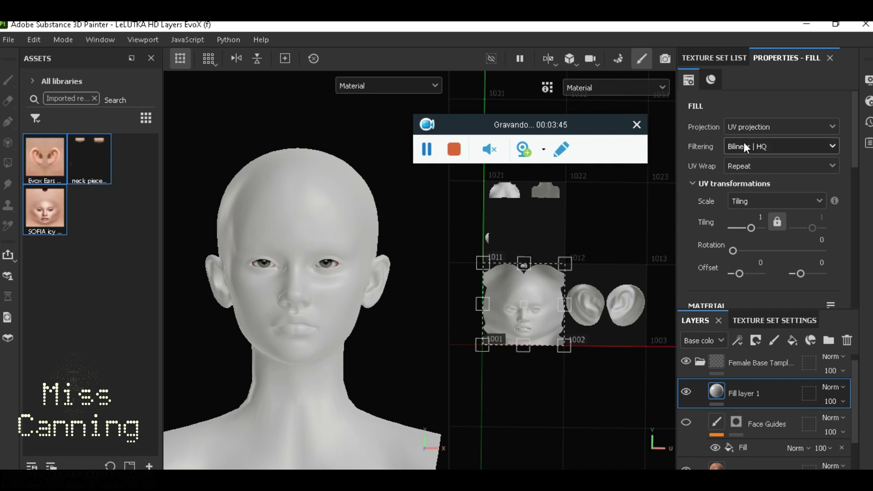
click(755, 169)
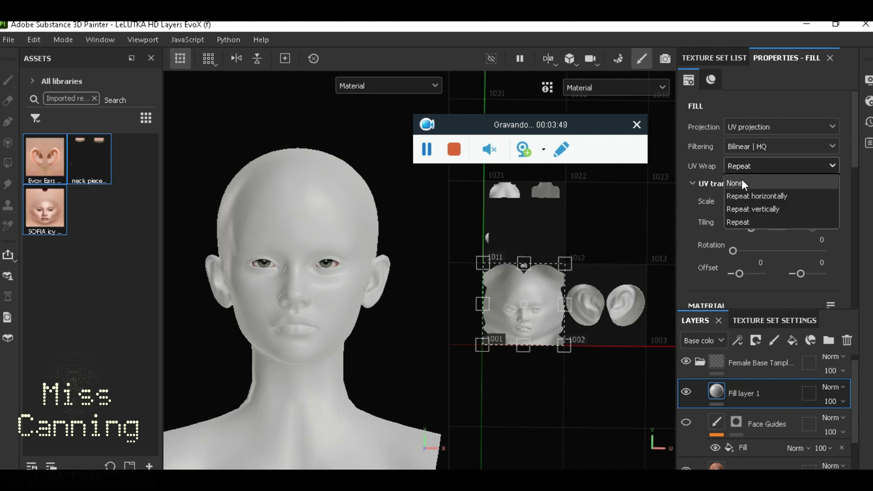
click(741, 181)
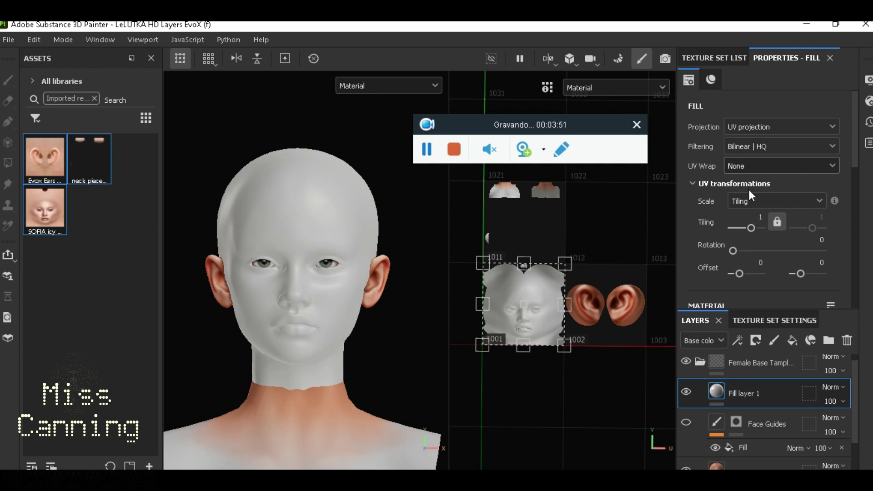
scroll(750, 200, down, 3)
click(763, 190)
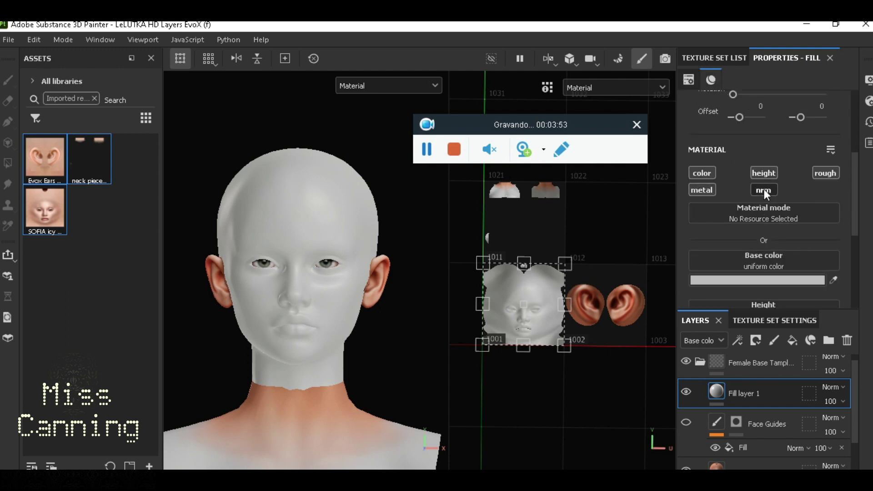
click(702, 191)
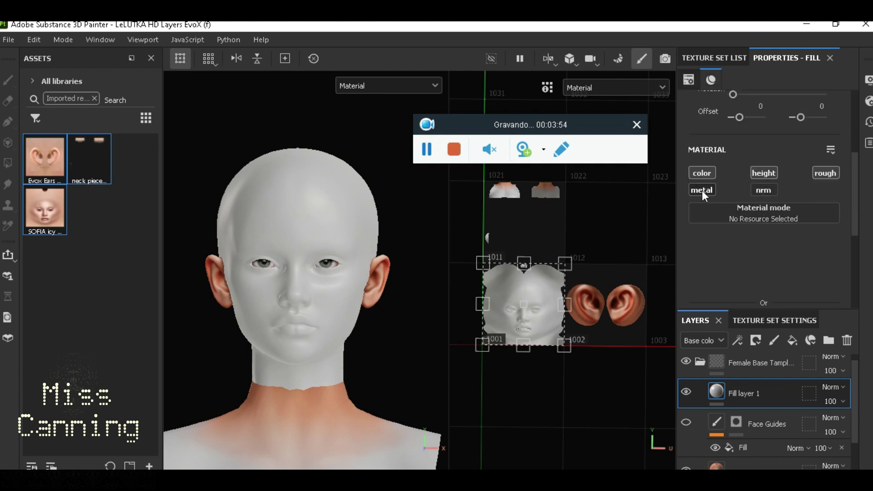
click(834, 173)
click(762, 173)
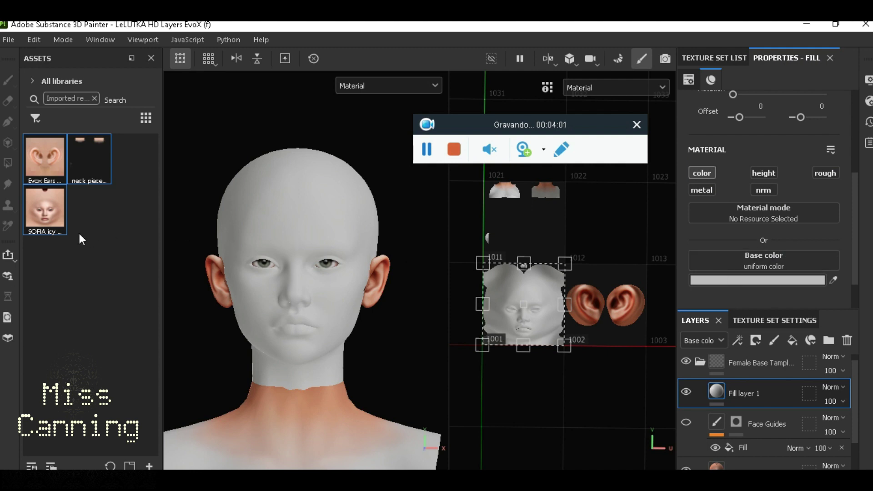
- Drop SOFIA icy browless into Fill layer 1's Base color and check the face
drag(46, 210, 733, 257)
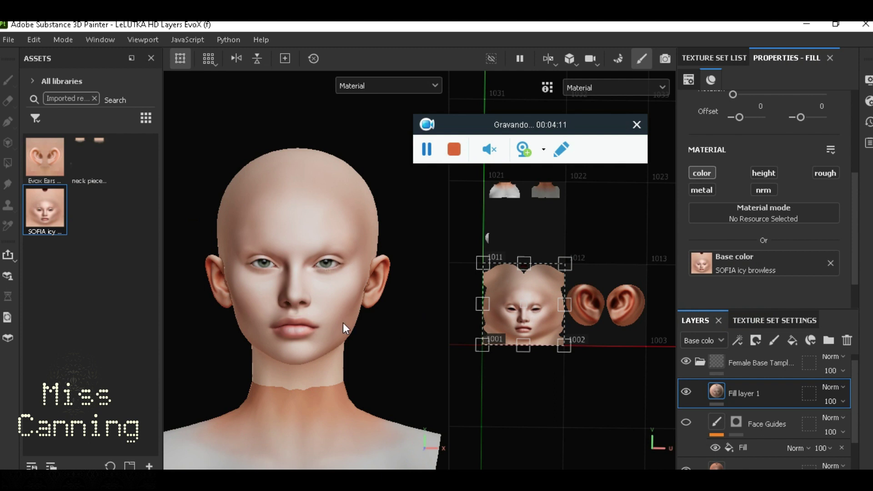
scroll(313, 346, up, 3)
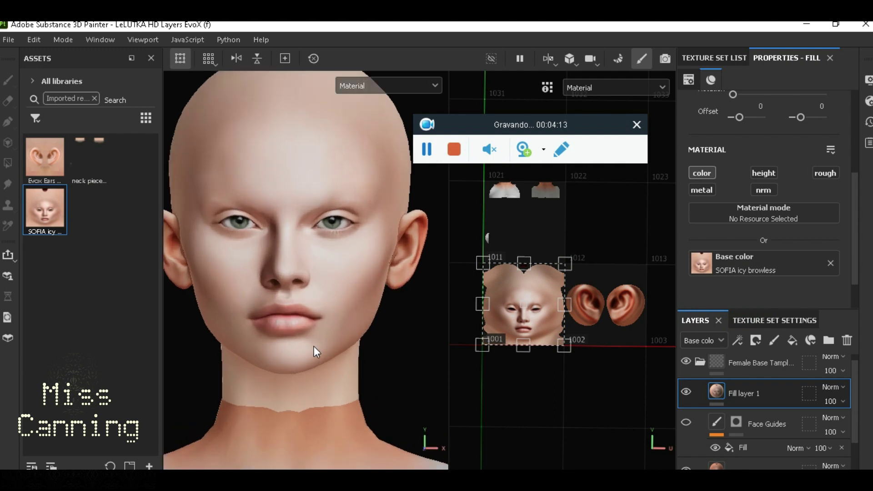
alt+drag(309, 297, 371, 336)
alt+middle_drag(412, 315, 332, 296)
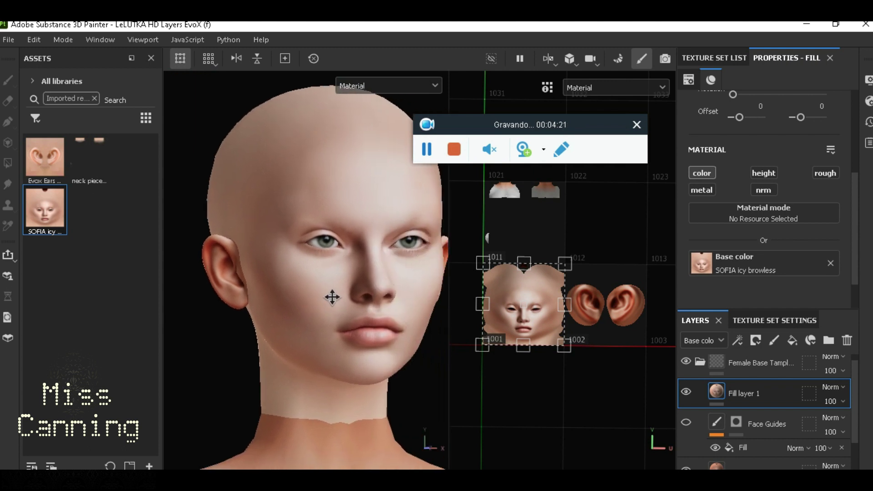
alt+drag(333, 298, 337, 297)
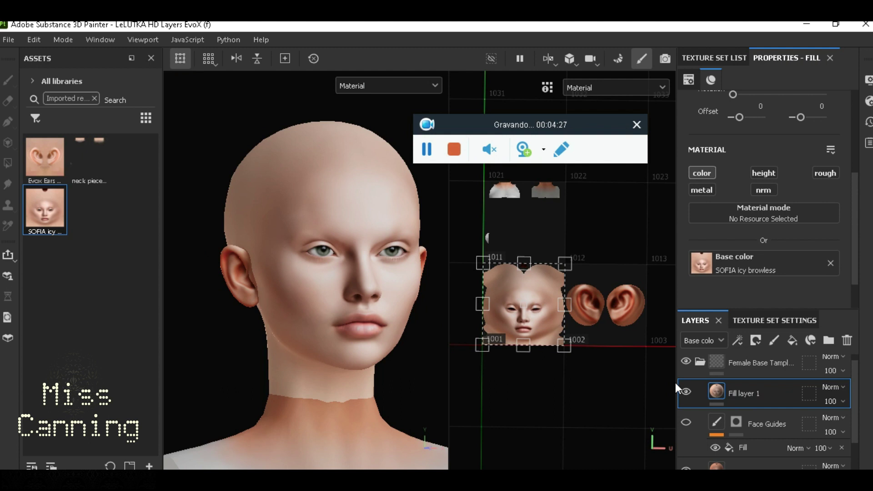
- Add Fill layer 2 with normal, metallic and height off and UV Wrap None
click(793, 343)
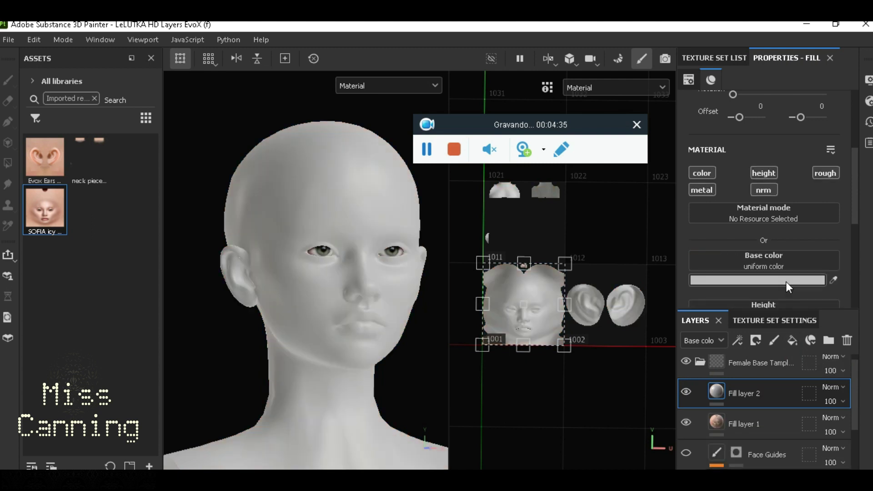
click(776, 192)
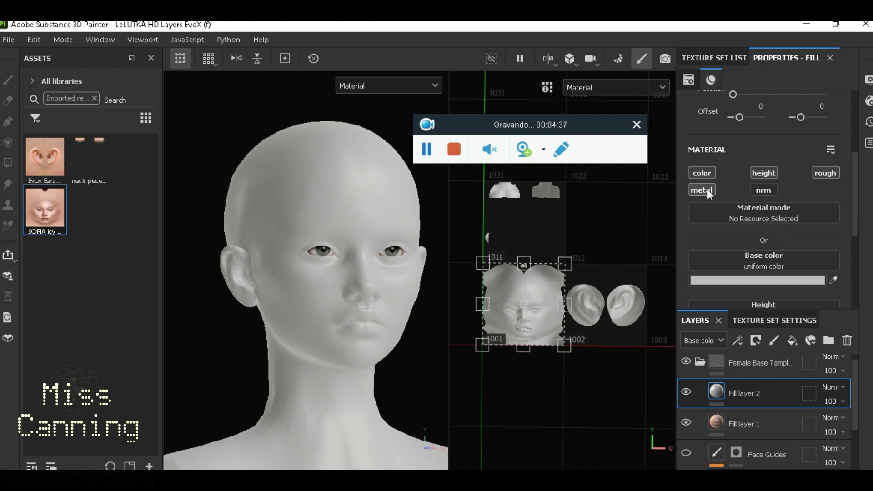
click(708, 189)
click(770, 175)
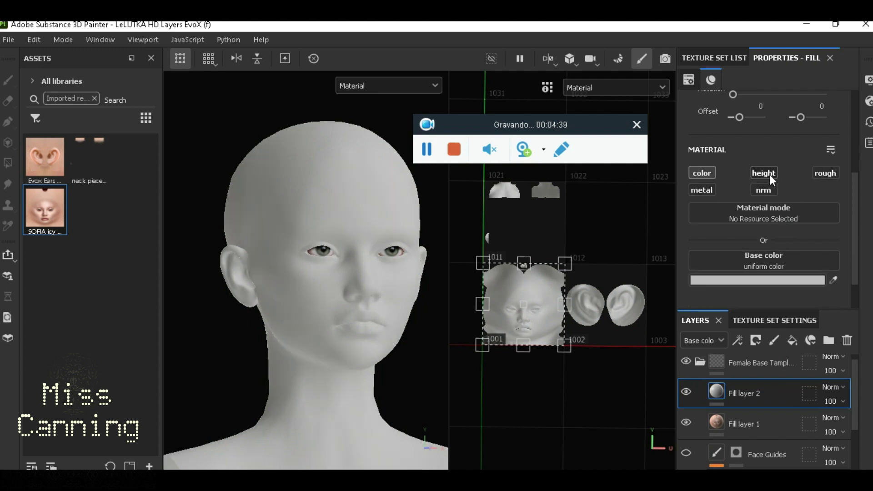
scroll(800, 200, up, 5)
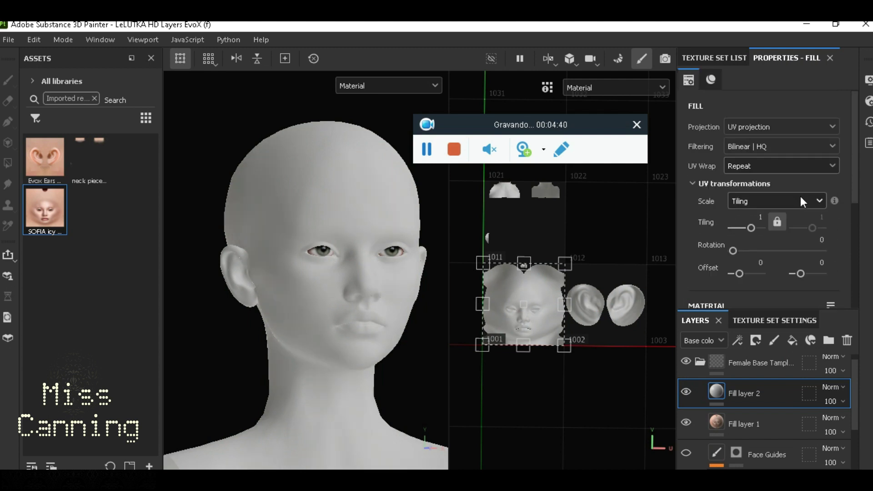
click(744, 172)
click(744, 182)
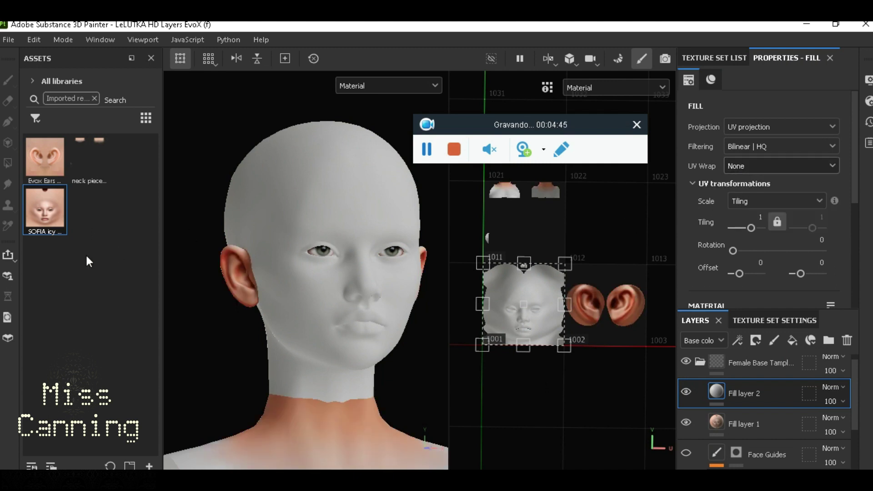
click(100, 167)
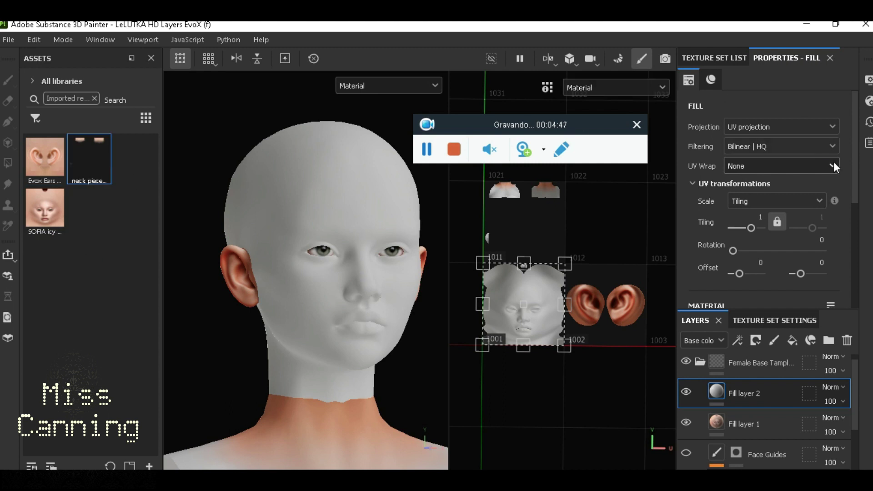
scroll(809, 232, down, 5)
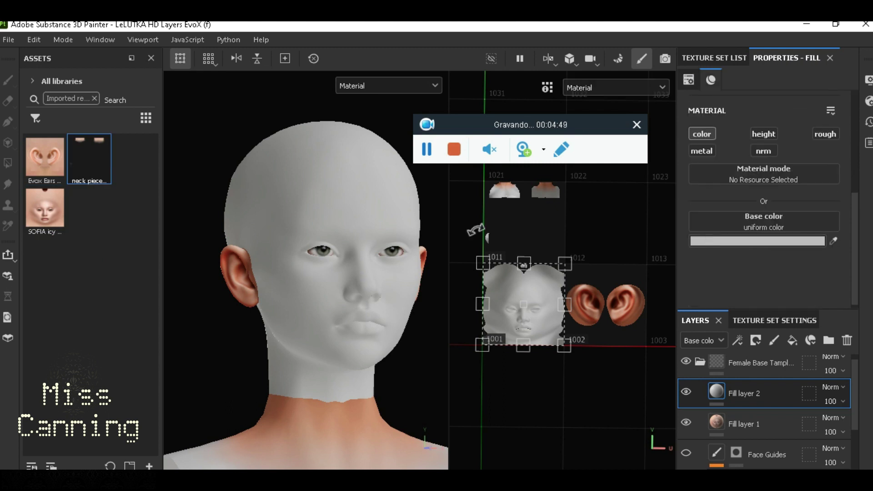
- Set neck piece chung icy as Fill layer 2's base colour and shift its projection upward
drag(103, 167, 755, 220)
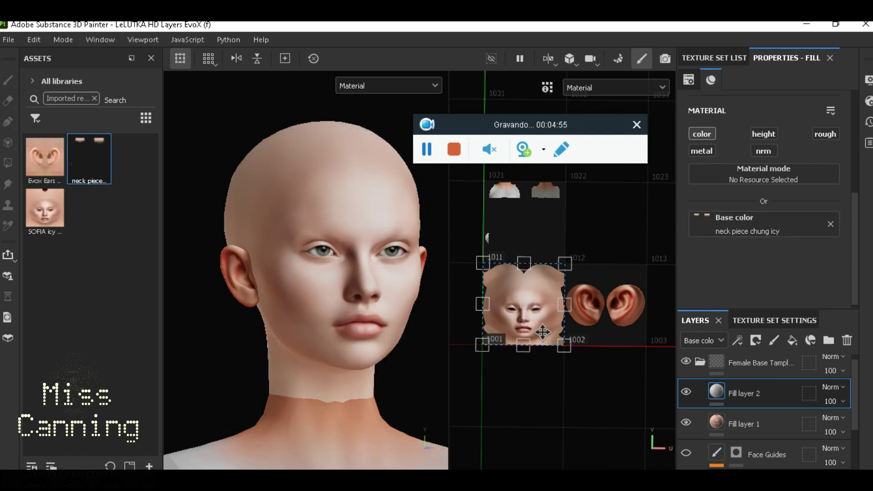
scroll(542, 333, up, 3)
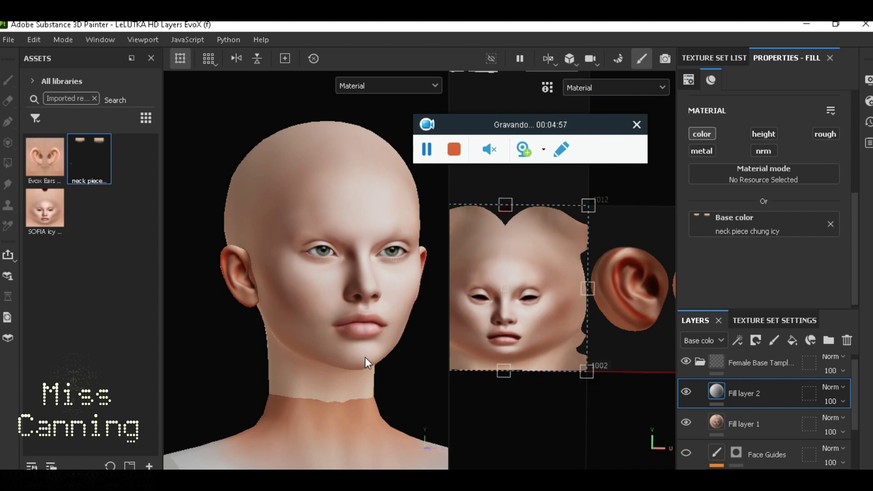
drag(448, 332, 335, 332)
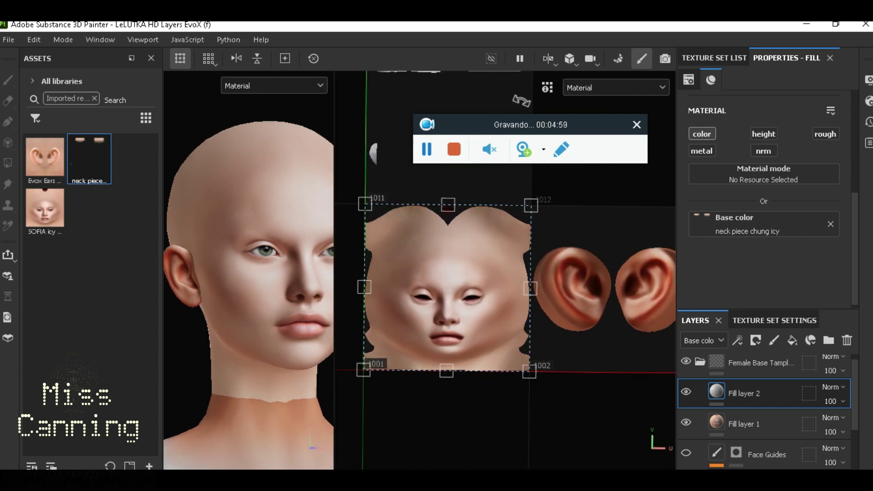
drag(506, 117, 670, 124)
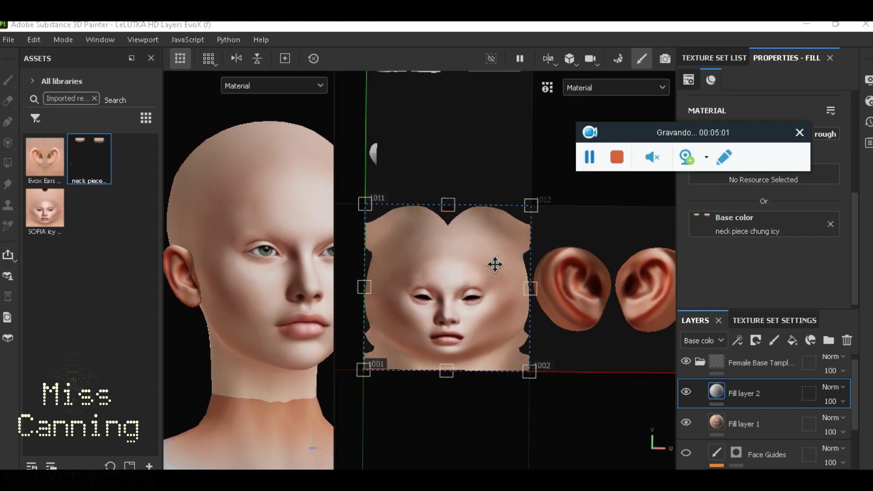
drag(471, 238, 480, 124)
scroll(483, 119, down, 3)
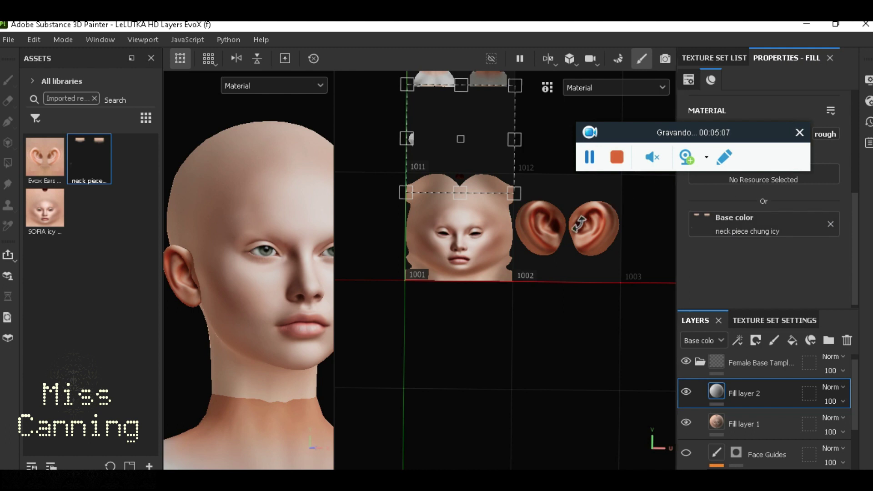
middle_drag(498, 154, 505, 386)
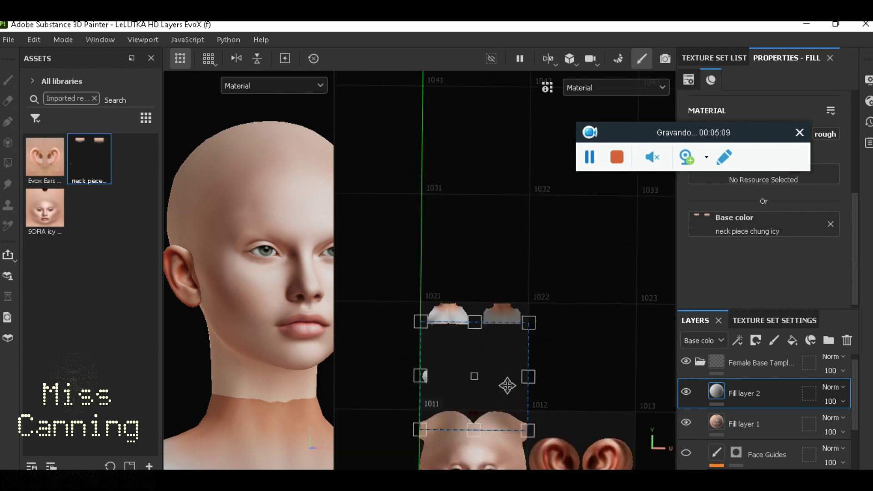
scroll(503, 390, up, 3)
drag(503, 390, 502, 287)
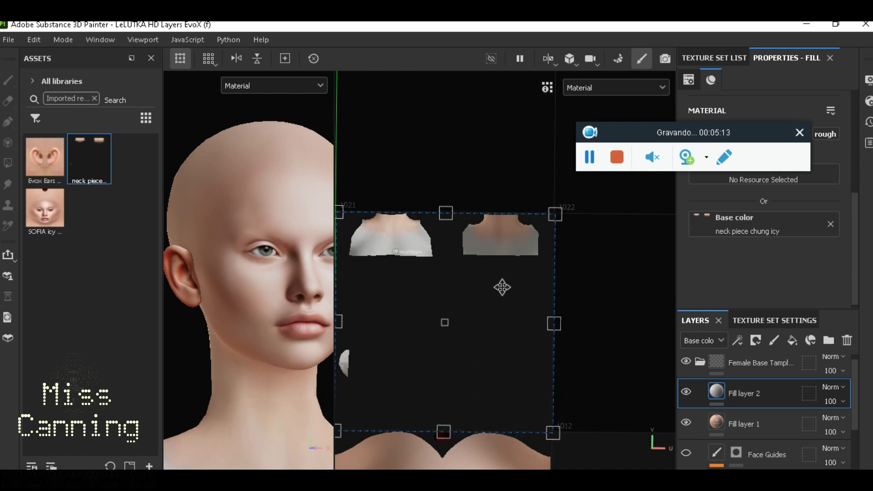
- Frame the projection box corners in the UV view and check the neck on the head
middle_drag(431, 137, 540, 152)
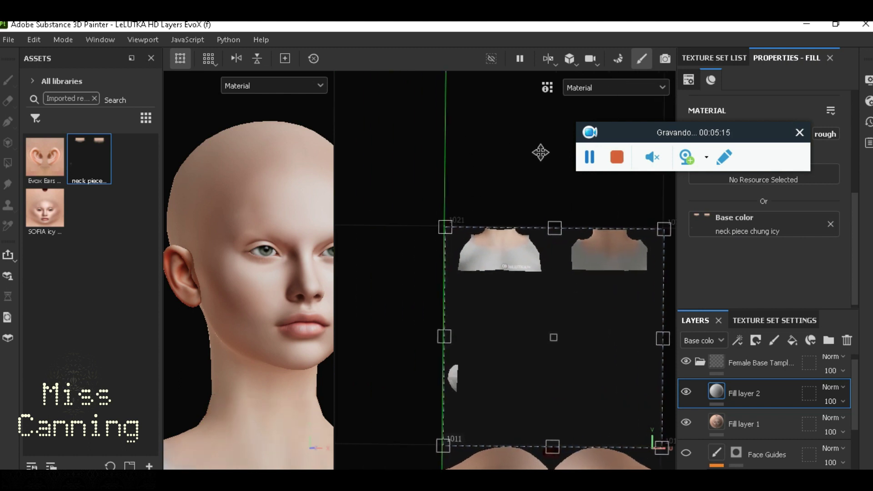
scroll(508, 210, up, 1)
scroll(509, 210, up, 3)
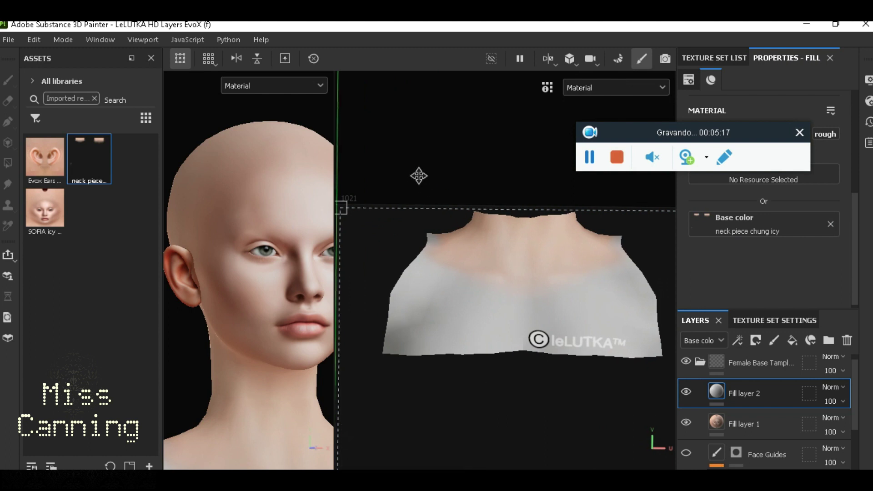
middle_drag(417, 176, 520, 159)
scroll(511, 240, up, 2)
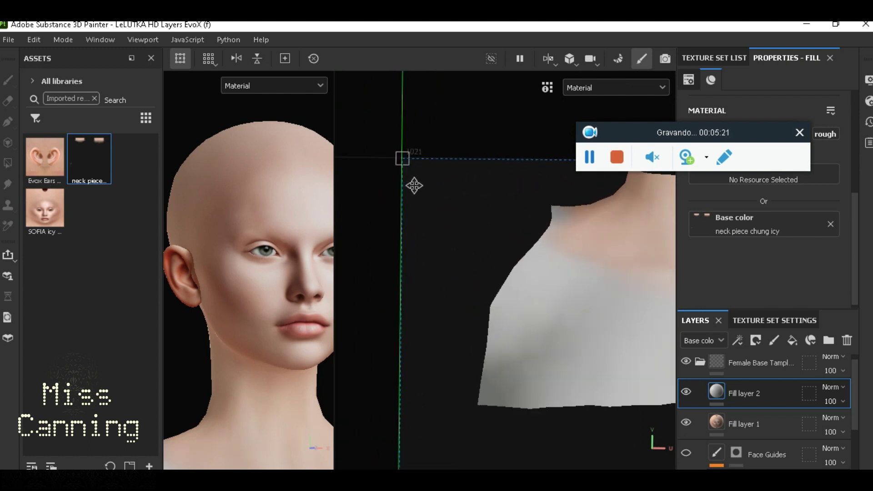
scroll(422, 183, up, 3)
middle_drag(420, 162, 507, 301)
scroll(506, 304, up, 2)
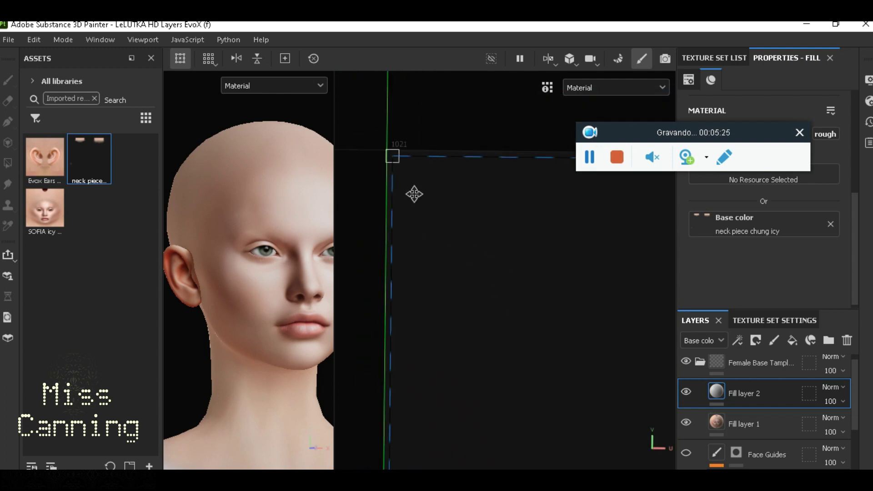
middle_drag(415, 193, 463, 287)
scroll(474, 293, up, 2)
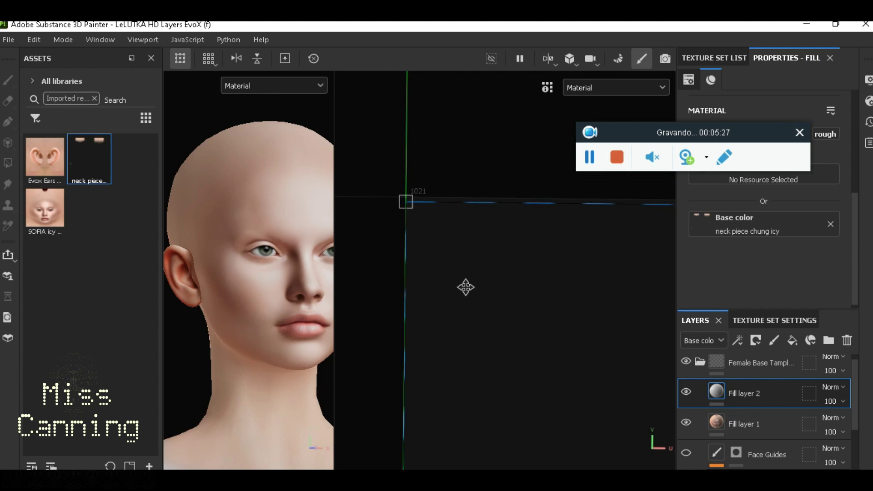
scroll(465, 271, up, 2)
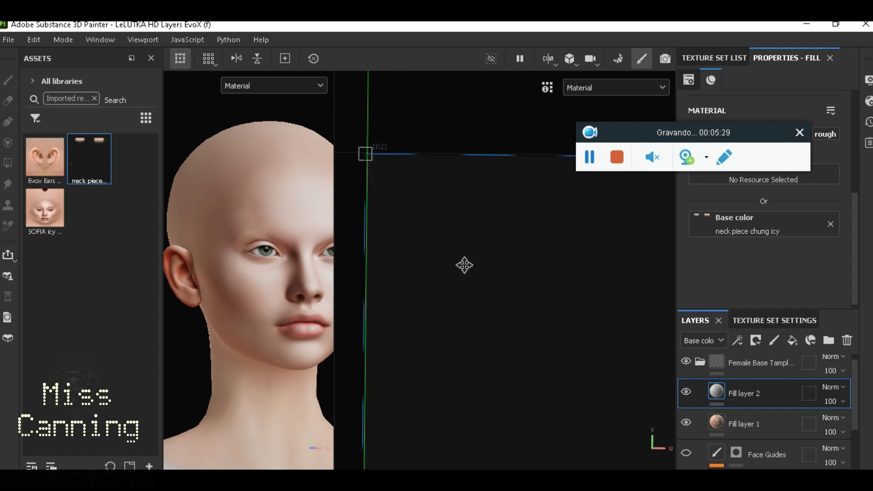
middle_drag(415, 216, 541, 354)
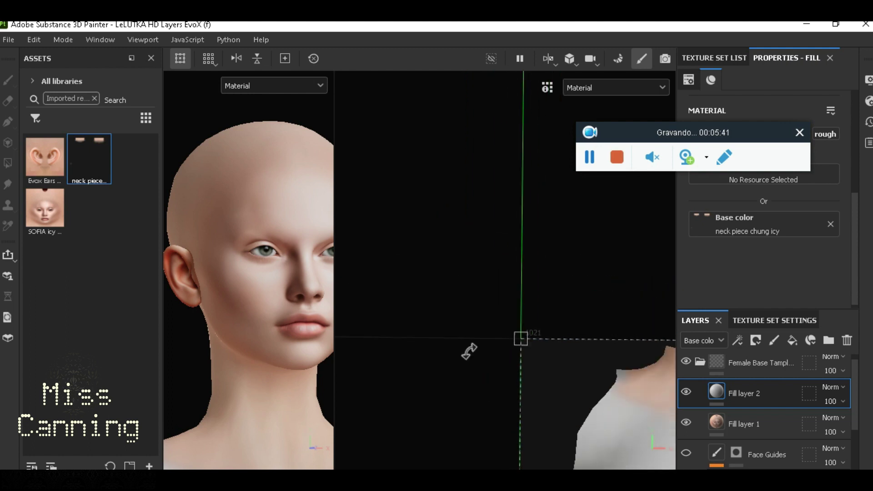
drag(337, 307, 514, 306)
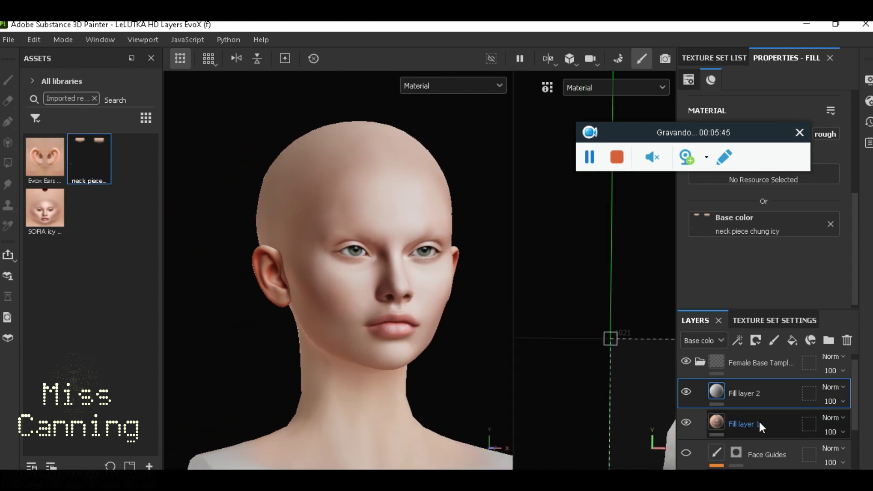
mouse_move(314, 321)
alt+mouse_down()
mouse_move(487, 321)
mouse_move(553, 331)
mouse_move(425, 337)
mouse_move(311, 315)
alt+mouse_up()
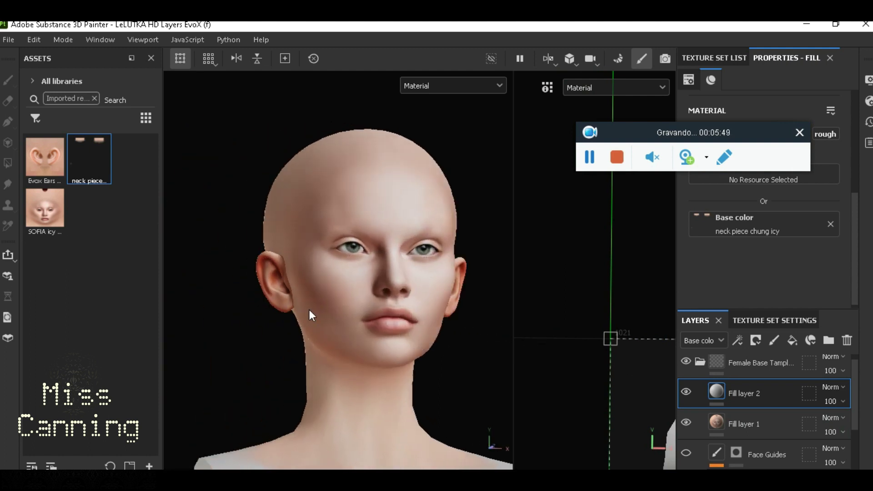
- Add Fill layer 3 with height off and Evox Ears chung icy as base colour
click(795, 346)
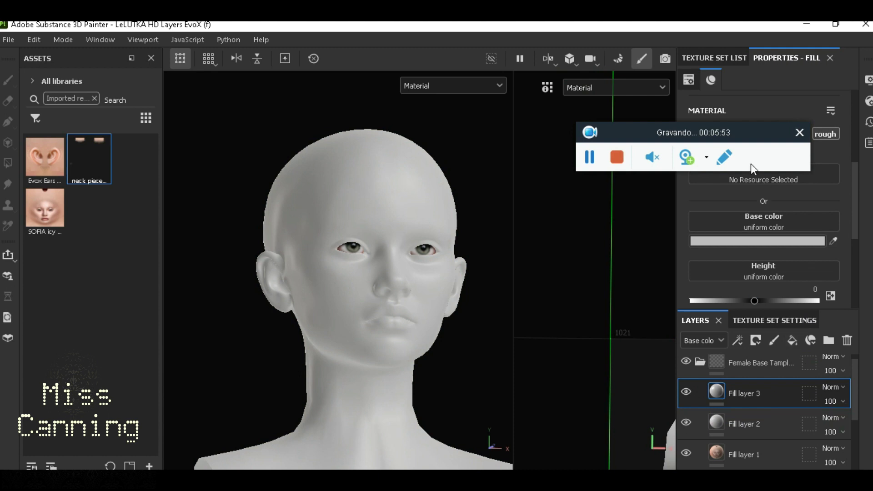
drag(751, 142, 469, 101)
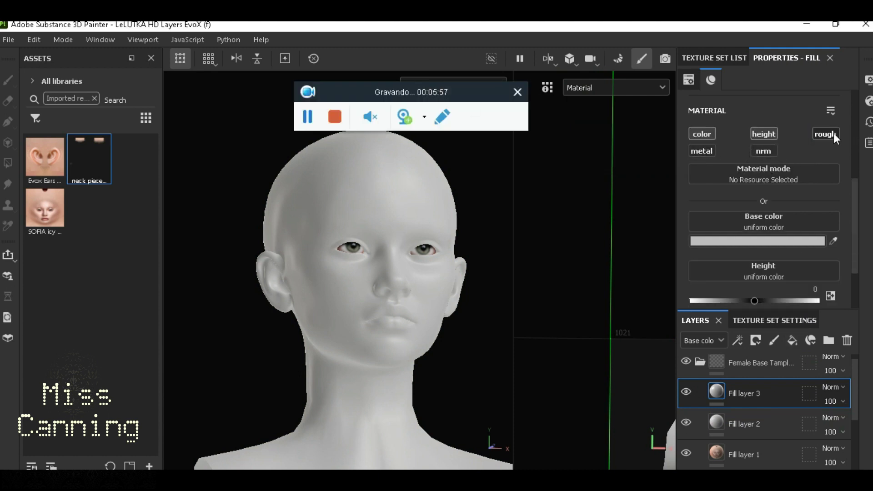
click(759, 133)
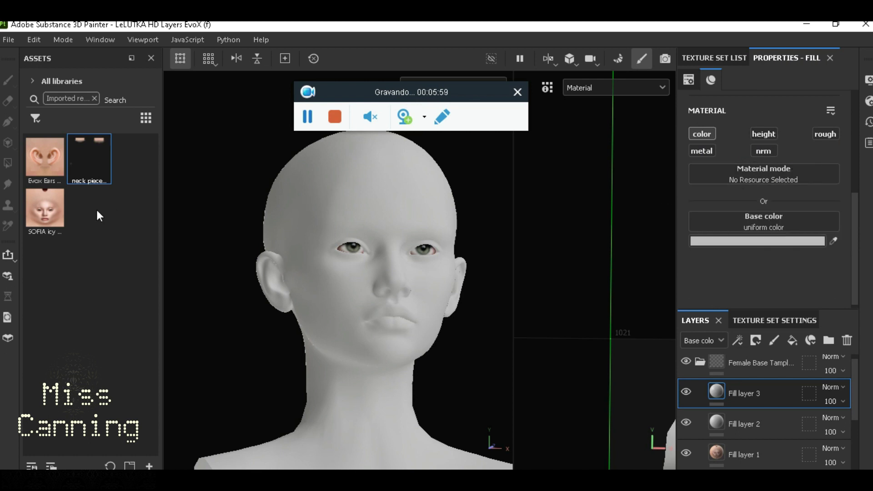
drag(51, 166, 766, 228)
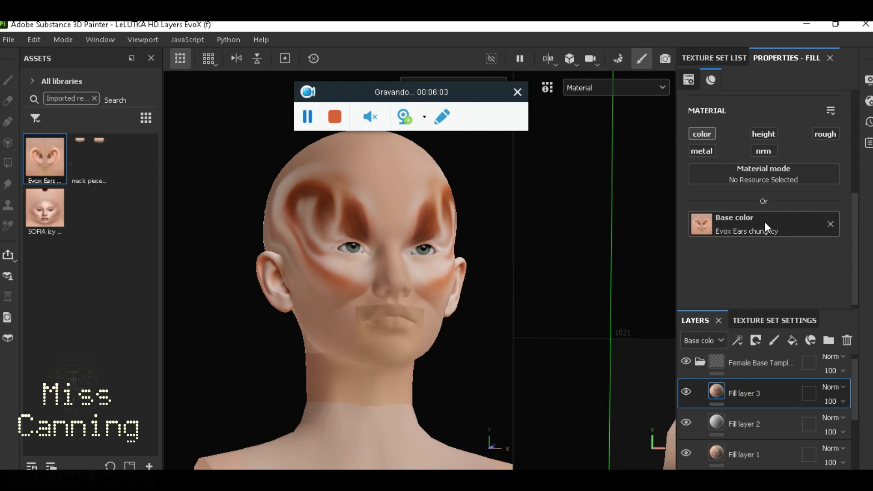
scroll(619, 318, down, 3)
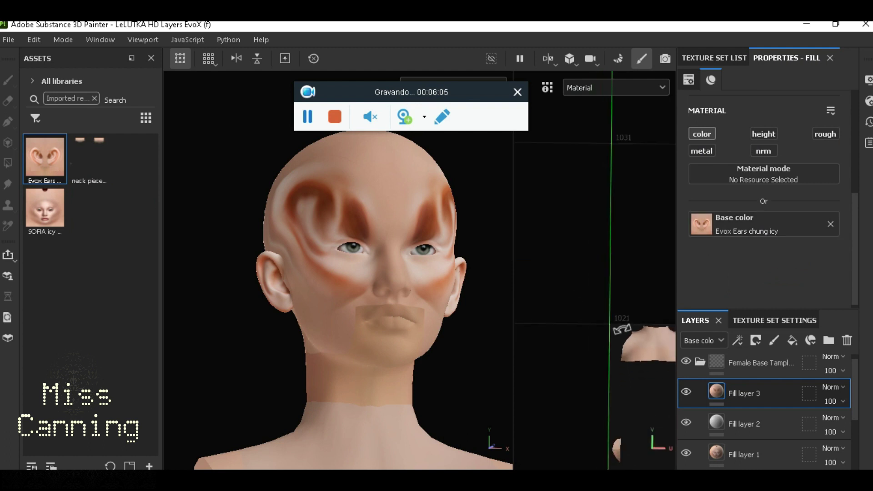
scroll(641, 340, up, 2)
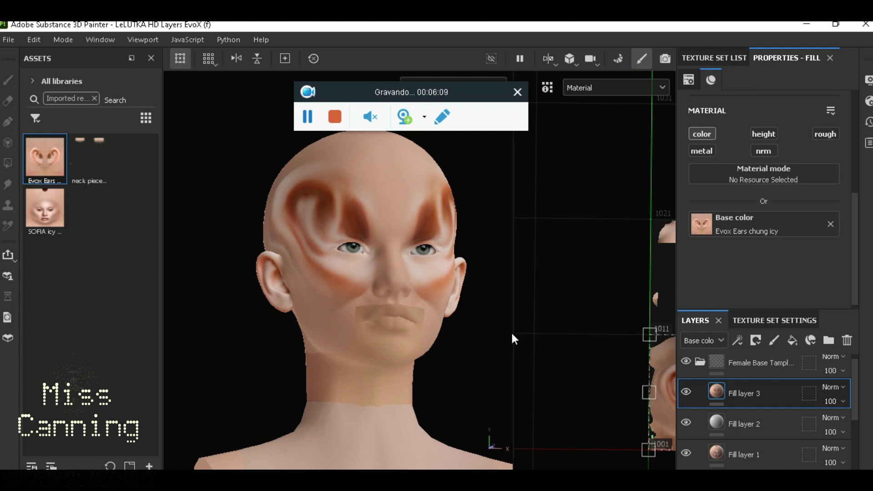
drag(514, 339, 271, 323)
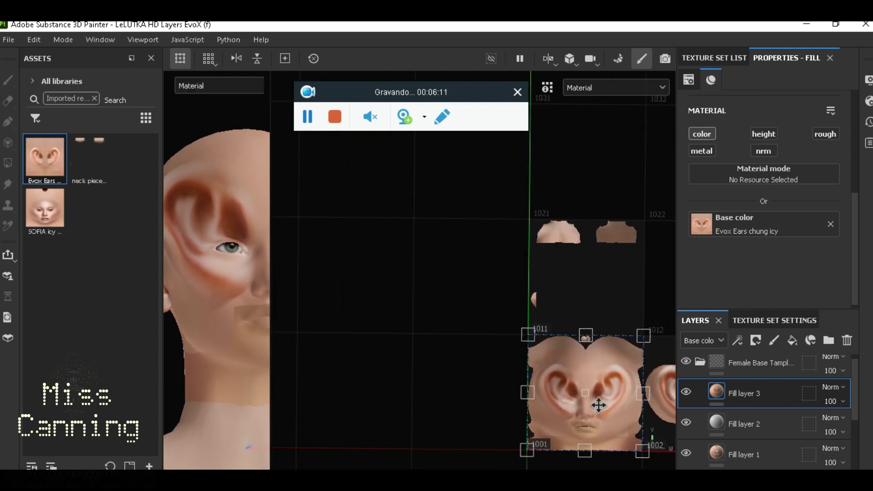
- Set Fill layer 3's UV Wrap to None so the ear texture stops repeating
middle_drag(458, 352, 270, 247)
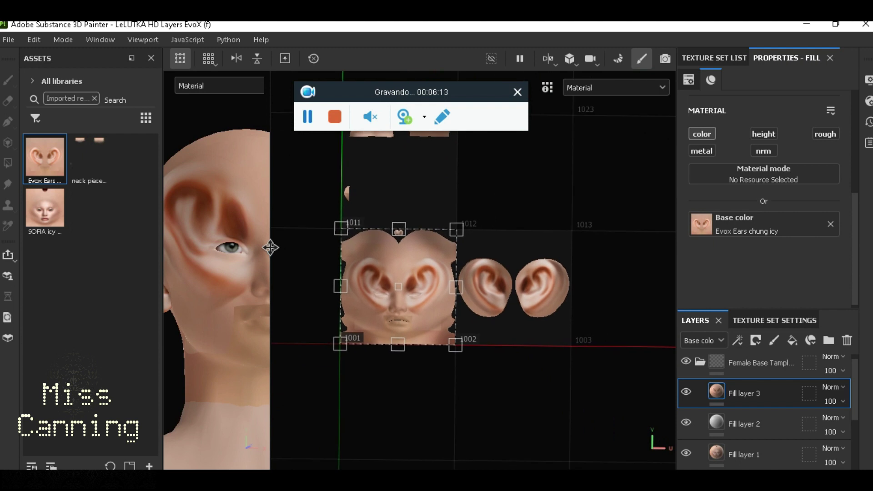
scroll(438, 296, up, 3)
drag(409, 288, 584, 290)
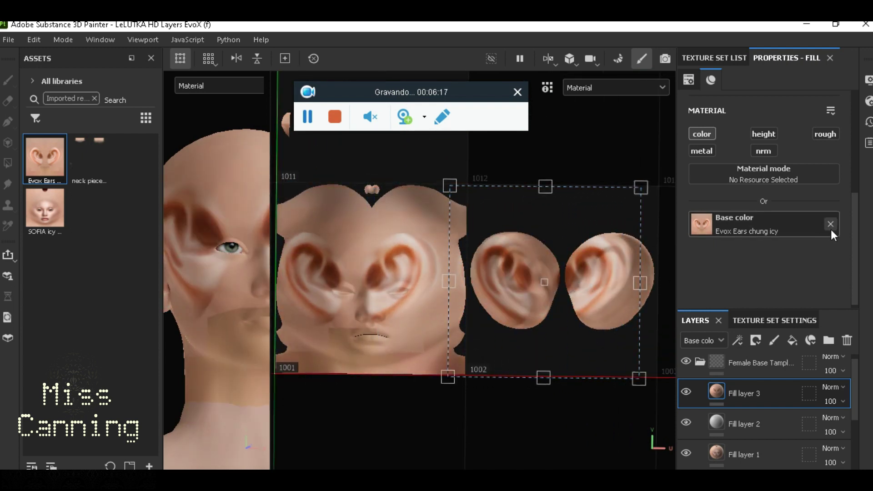
scroll(790, 232, up, 4)
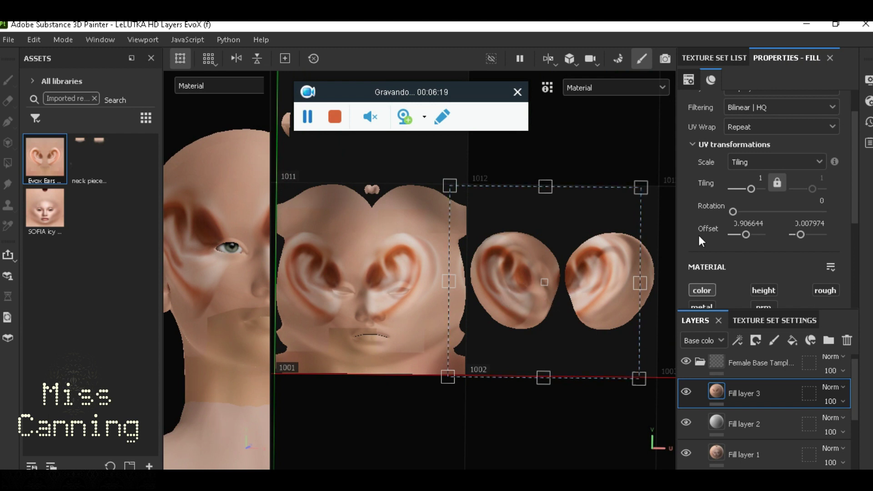
scroll(700, 230, up, 2)
click(751, 164)
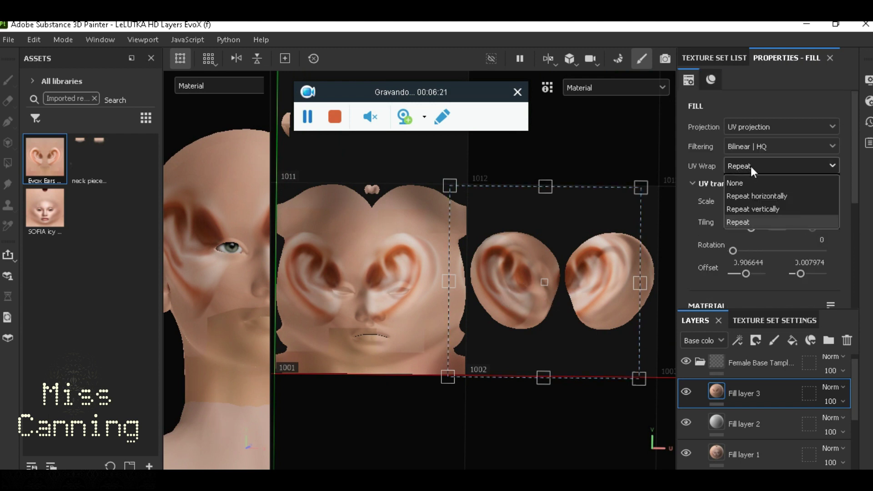
click(748, 182)
- Drag the ear texture right in the 2D view toward an offset of about 1.0
scroll(580, 283, up, 2)
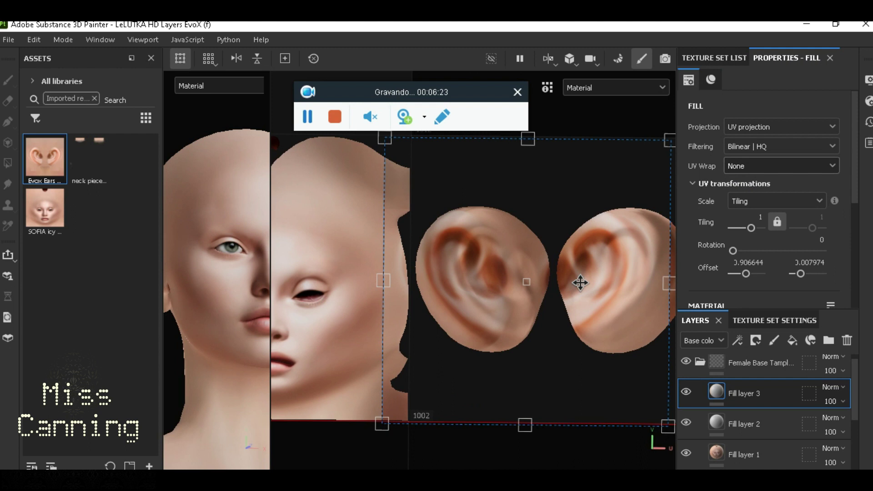
middle_drag(588, 296, 433, 366)
scroll(455, 286, up, 3)
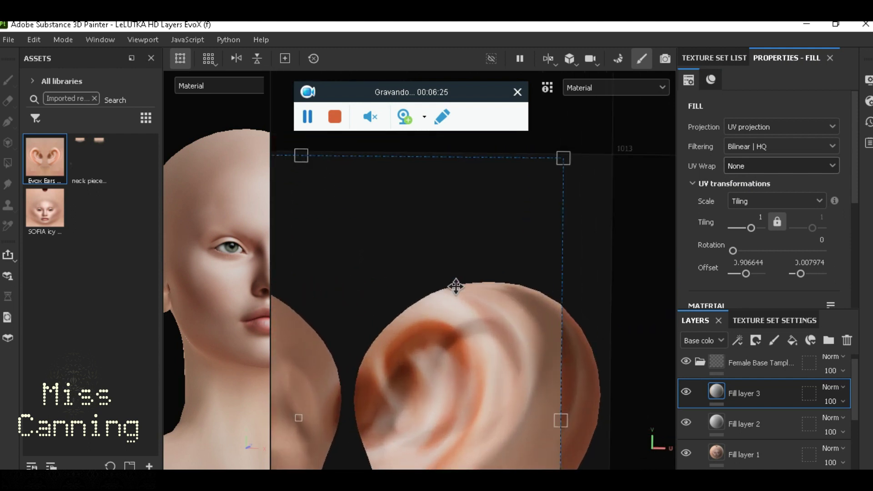
drag(468, 269, 517, 272)
scroll(561, 210, up, 3)
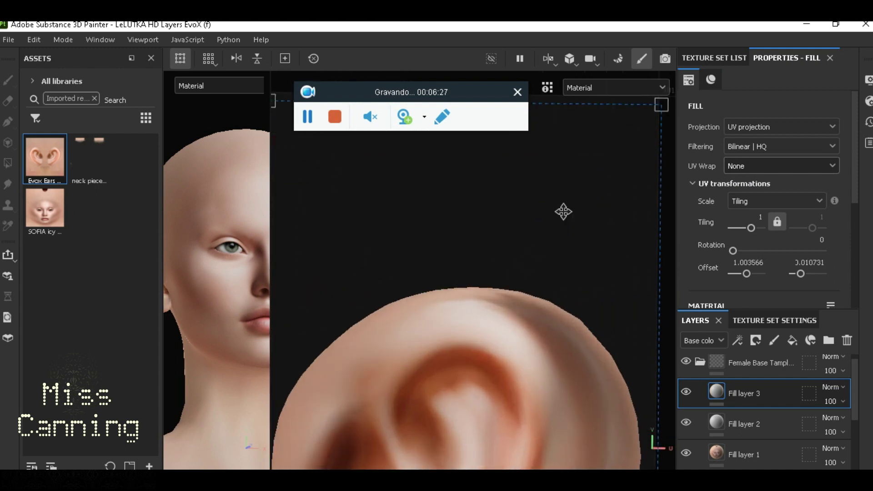
middle_drag(561, 218, 526, 316)
scroll(526, 316, up, 2)
drag(555, 305, 565, 290)
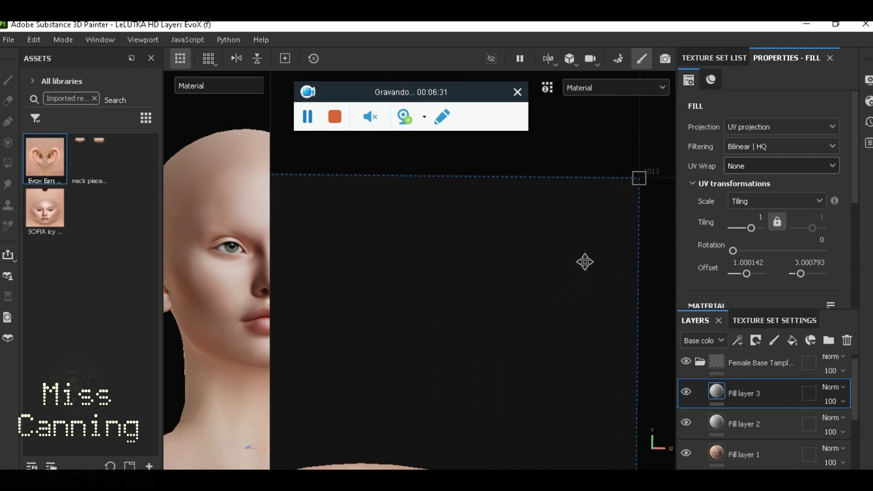
- Fine-align the ear texture with the tile edge at offset 0.999975 / 0.000012, then check the ear
middle_drag(585, 259, 553, 316)
scroll(563, 291, down, 2)
scroll(553, 316, up, 3)
drag(562, 310, 561, 306)
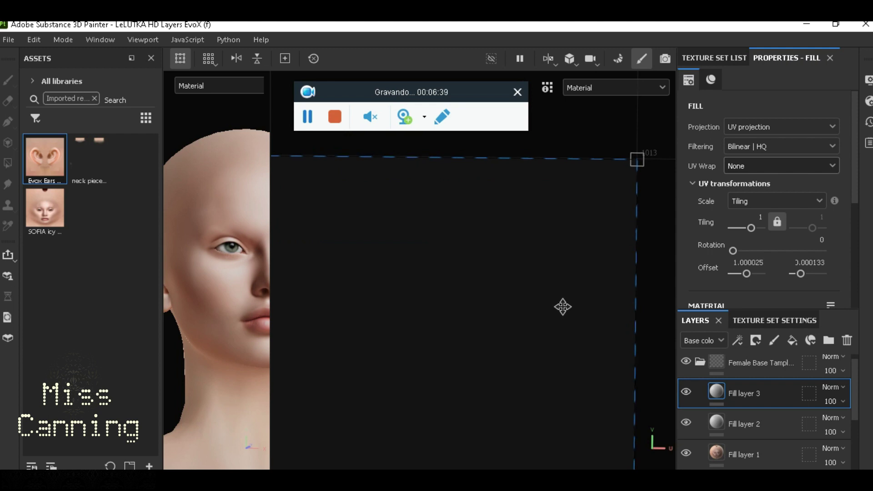
middle_drag(566, 302, 589, 280)
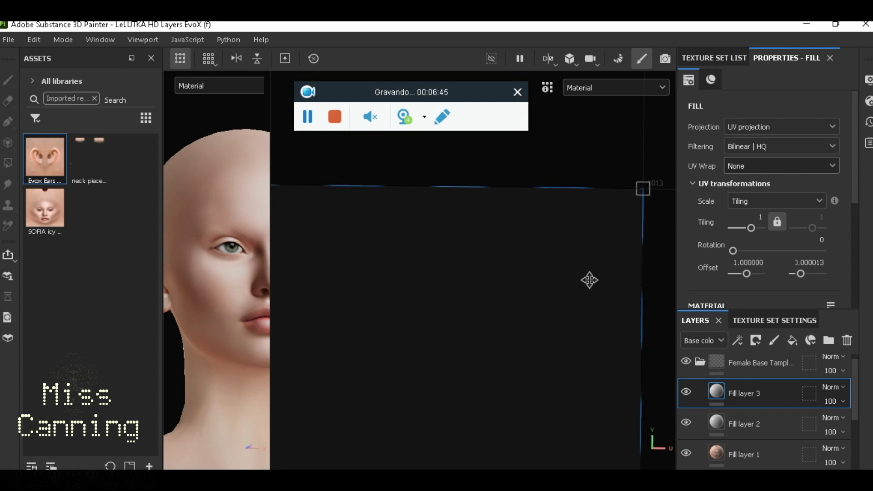
drag(590, 280, 588, 280)
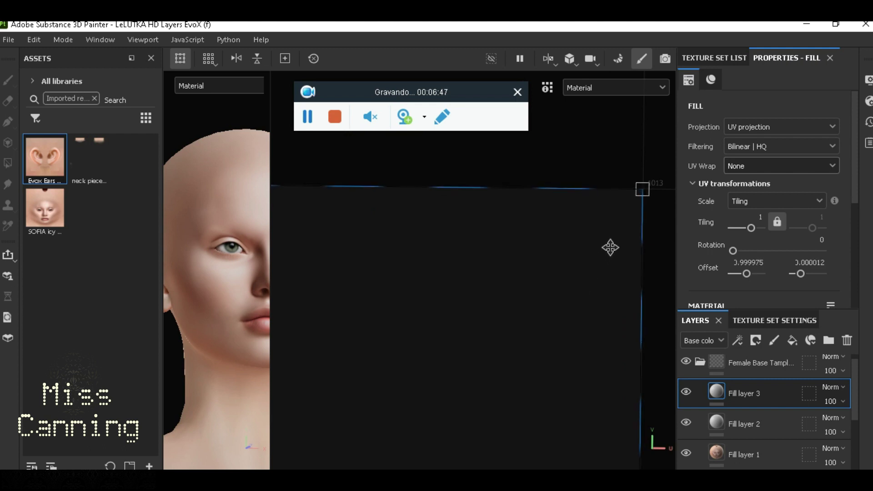
middle_drag(626, 236, 589, 285)
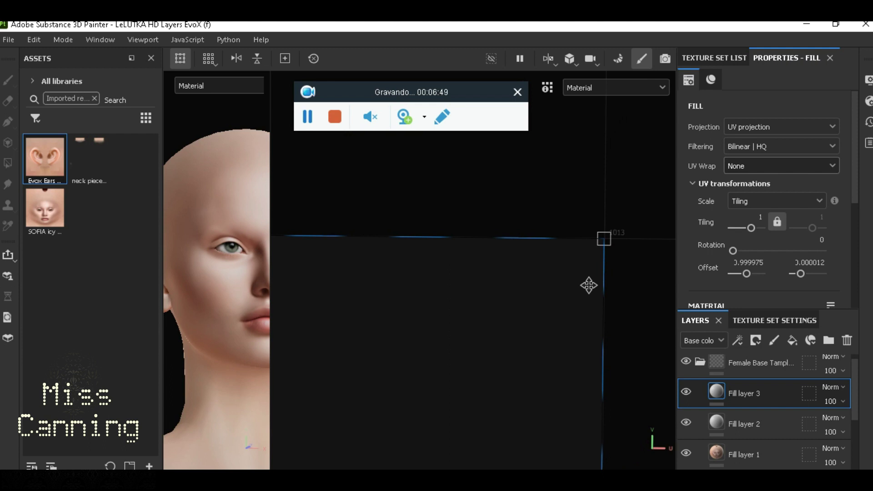
drag(590, 285, 590, 285)
drag(272, 289, 564, 287)
mouse_move(423, 305)
alt+mouse_down()
mouse_move(482, 324)
mouse_move(772, 336)
mouse_move(614, 317)
mouse_move(556, 335)
mouse_move(408, 307)
alt+mouse_up()
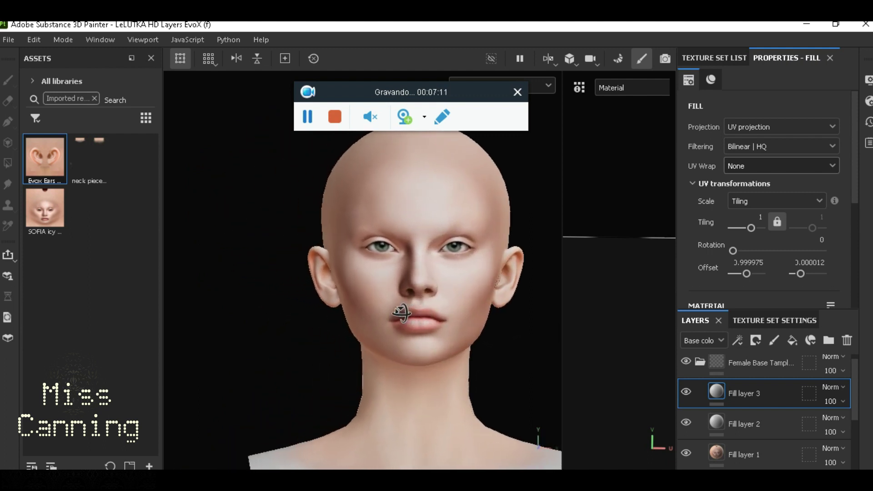
scroll(425, 296, down, 3)
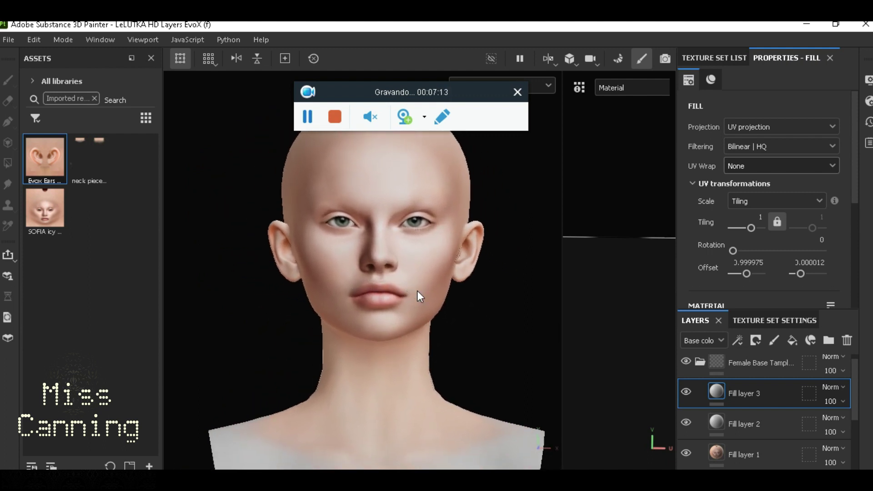
scroll(417, 291, down, 1)
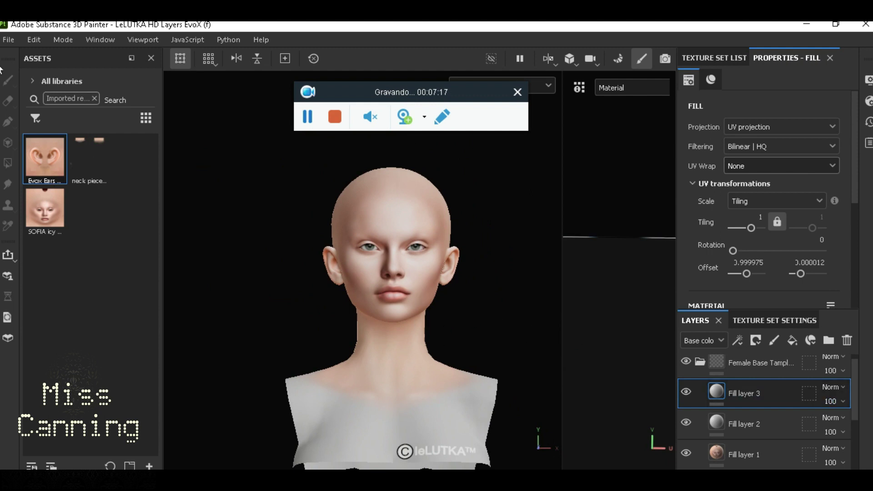
click(9, 40)
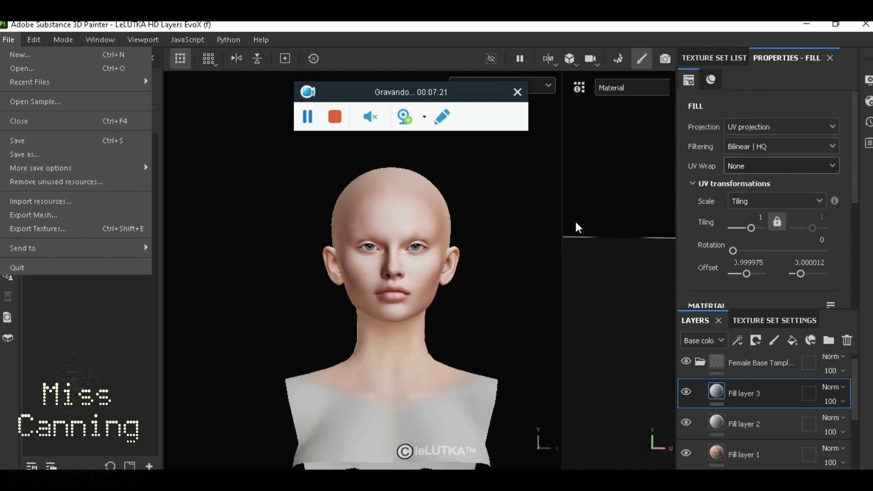
- Rename Fill layer 1 to head and Fill layer 2 to neck, fixing the 'neak' typo
click(765, 426)
double_click(765, 426)
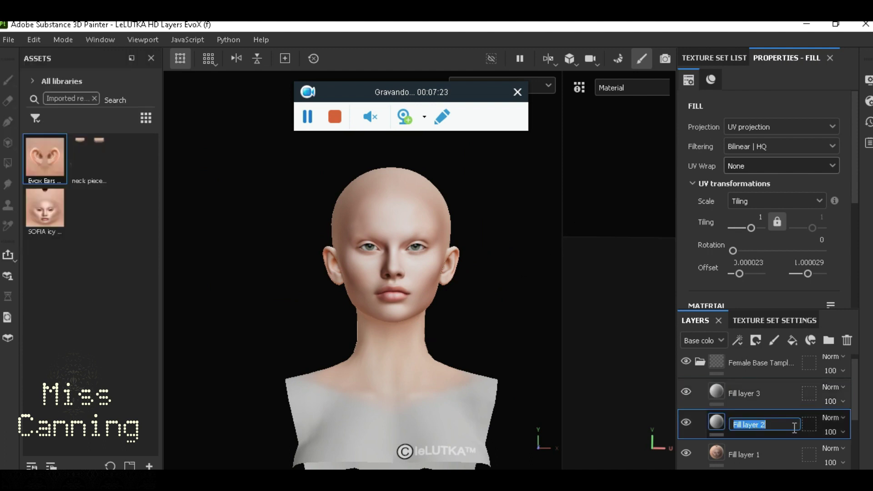
click(754, 456)
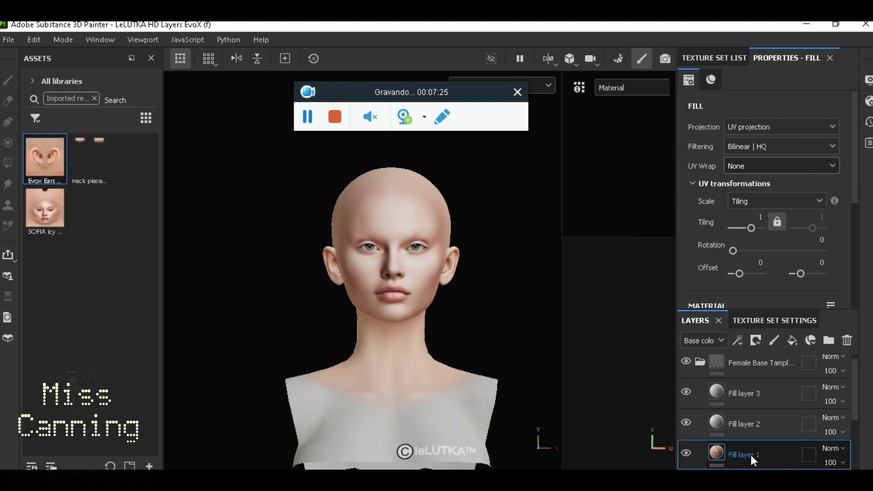
double_click(751, 454)
double_click(745, 422)
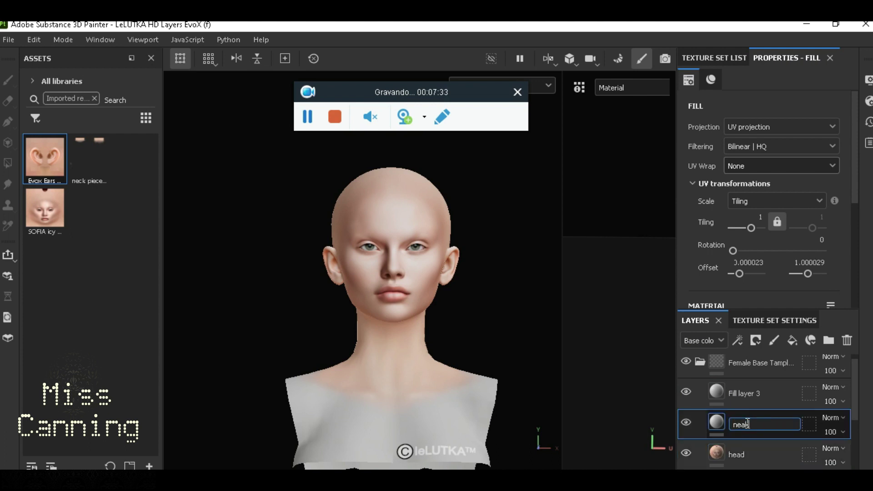
double_click(746, 423)
- Rename Fill layer 3 to ears
click(741, 397)
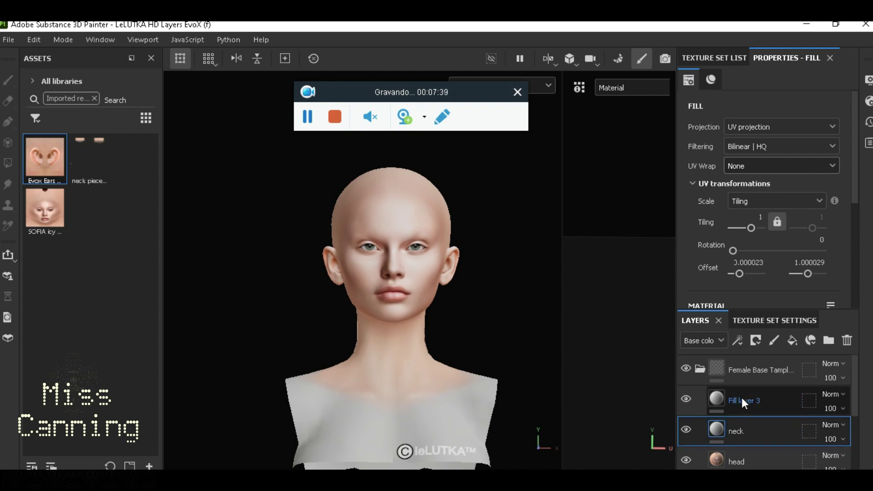
double_click(744, 402)
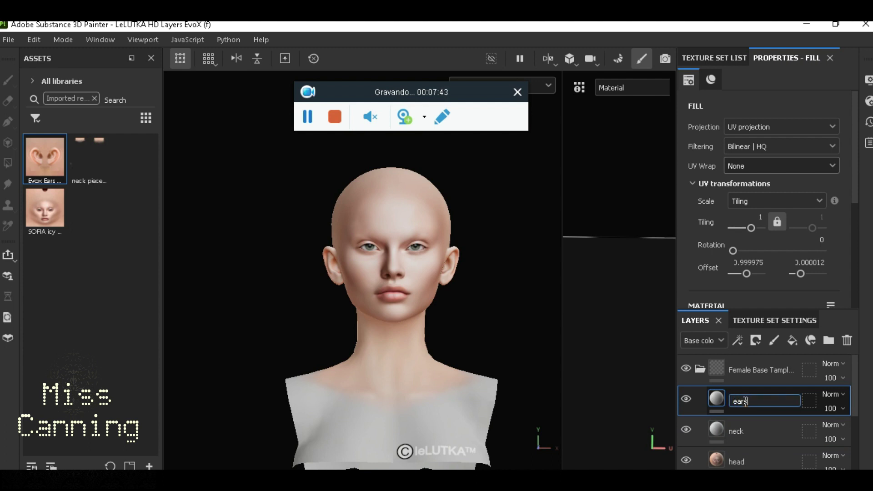
key(Return)
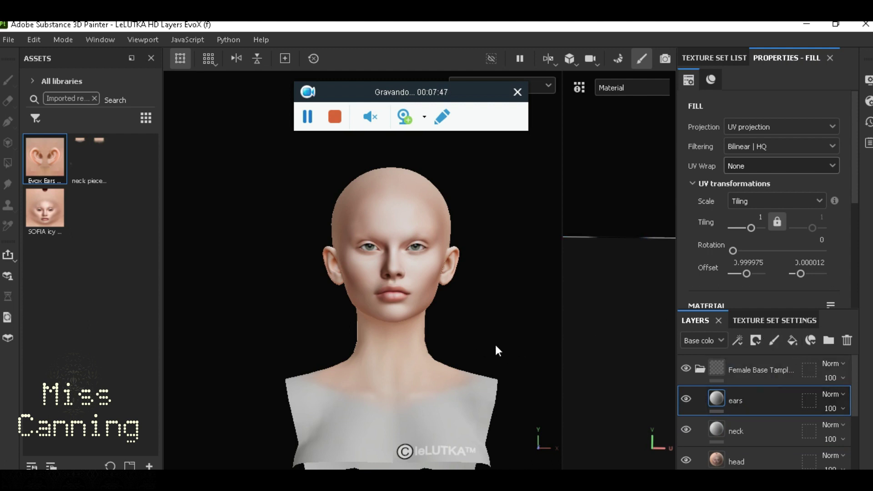
- Frame the face in left profile and select the ears layer in the Layers panel
alt+drag(417, 316, 389, 314)
alt+middle_drag(396, 268, 417, 331)
alt+right_drag(417, 331, 413, 356)
alt+drag(414, 356, 433, 325)
scroll(438, 332, down, 2)
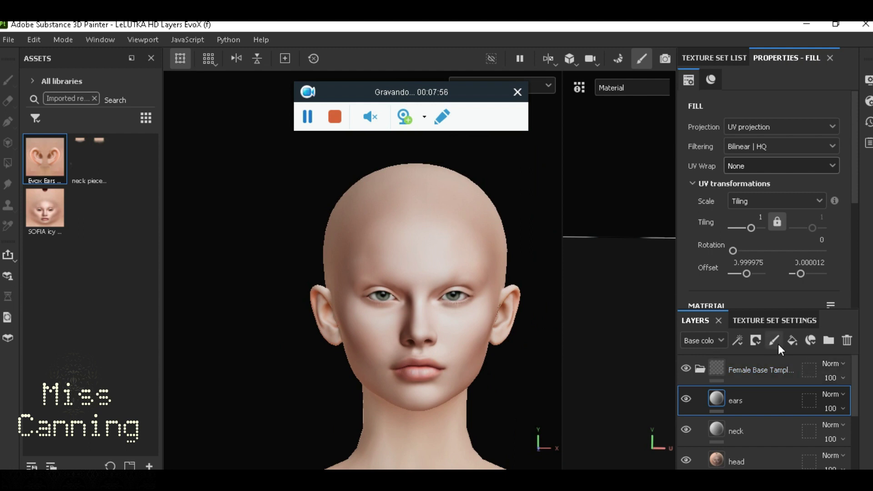
click(802, 370)
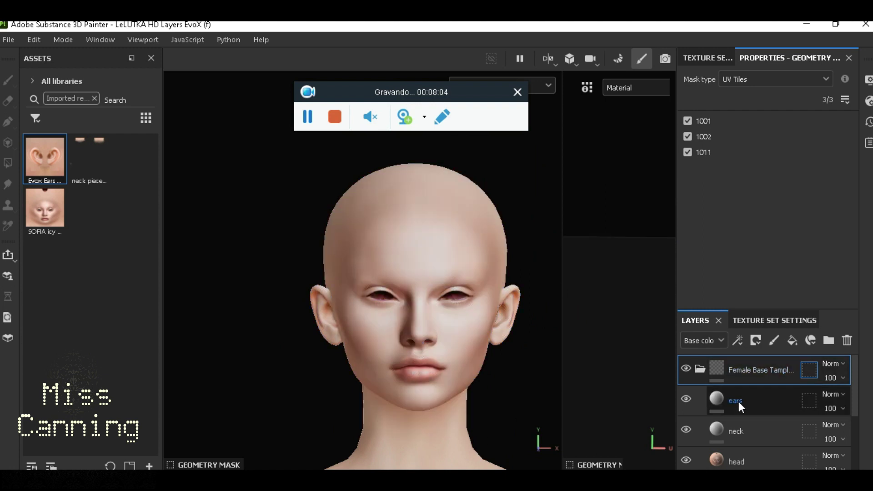
click(751, 461)
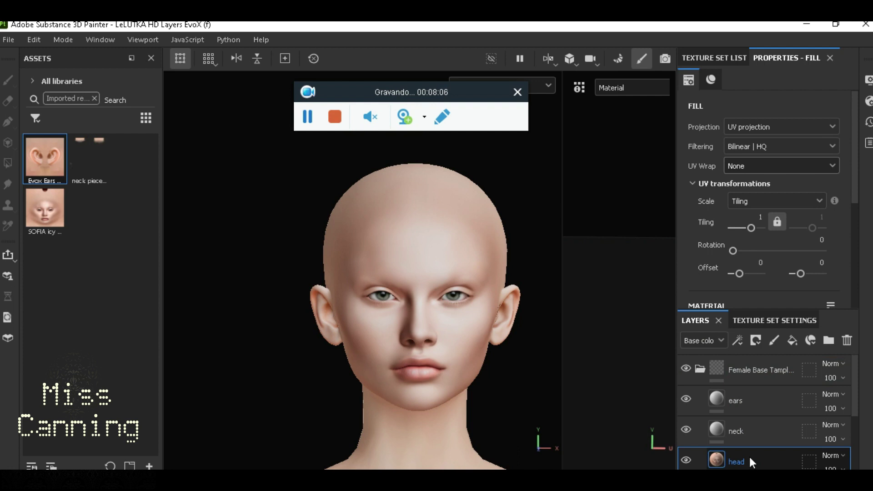
click(758, 393)
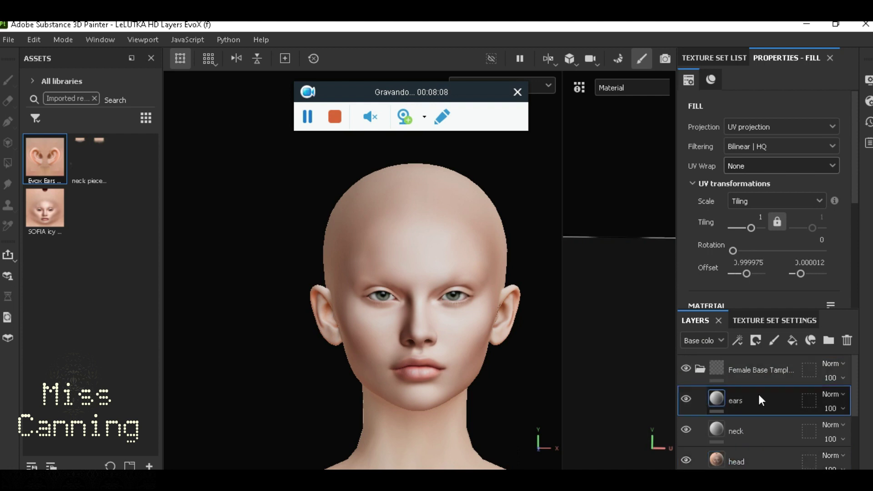
- Add a new paint layer above ears and set its base colour to black (000000)
click(773, 343)
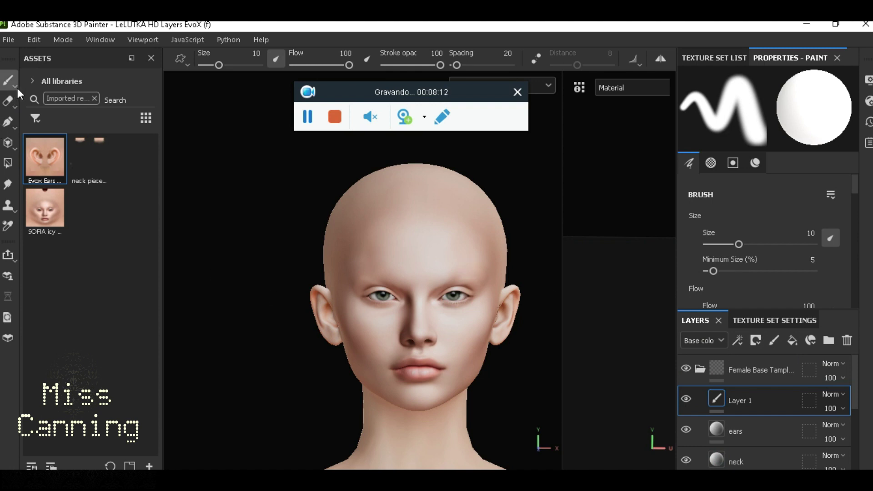
click(94, 98)
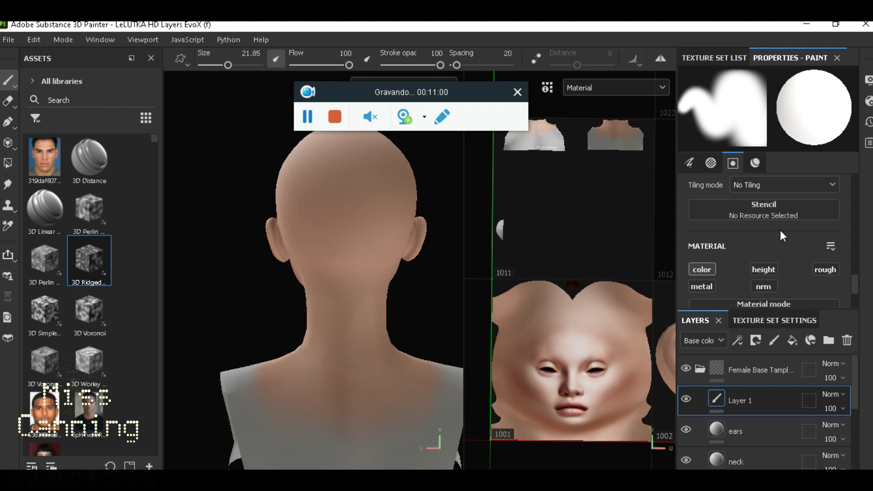
scroll(784, 225, down, 4)
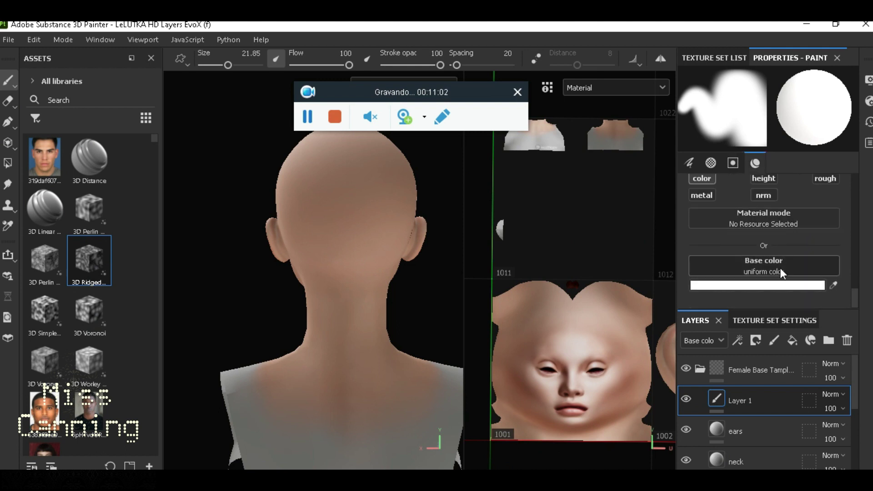
click(765, 284)
drag(670, 362, 579, 428)
click(801, 247)
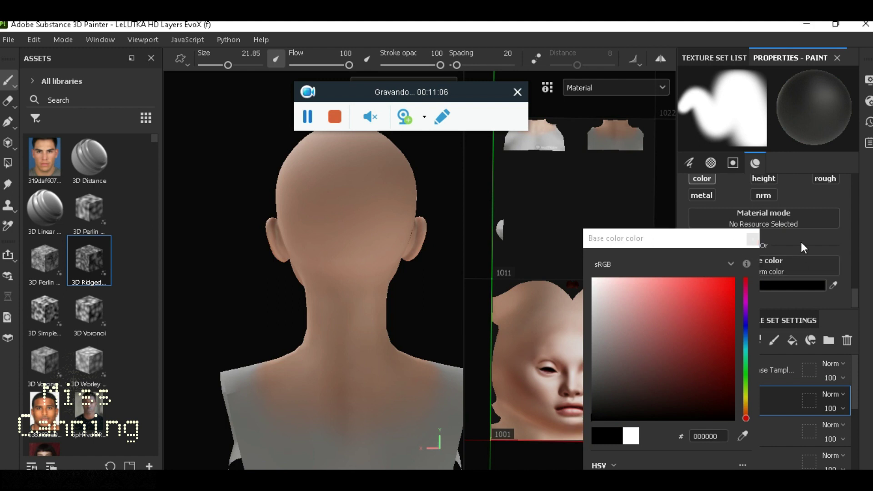
- Paint a test black blotch on the back of the neck, then undo it
click(749, 241)
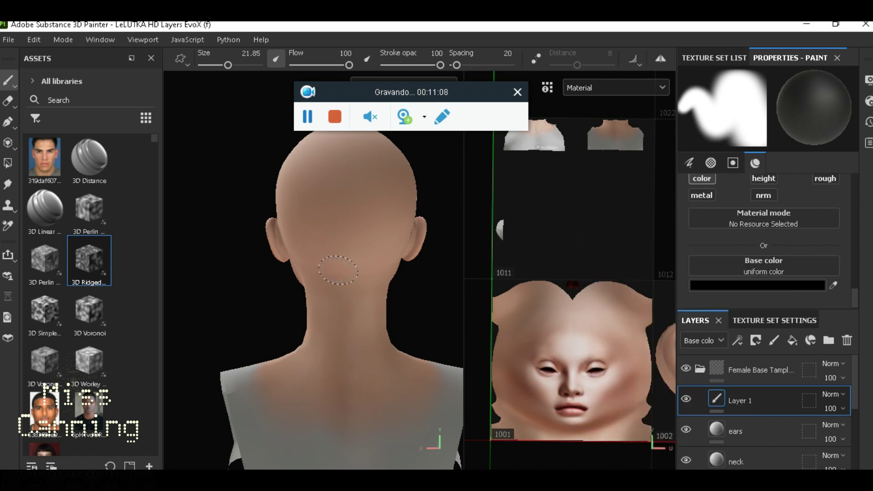
mouse_move(338, 270)
mouse_down()
mouse_move(355, 243)
mouse_move(342, 269)
mouse_move(357, 268)
mouse_move(356, 249)
mouse_up()
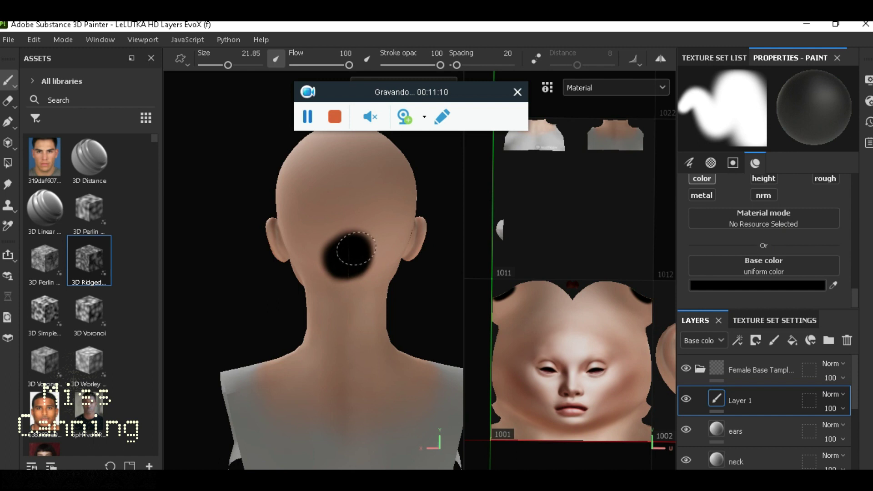
scroll(342, 263, up, 6)
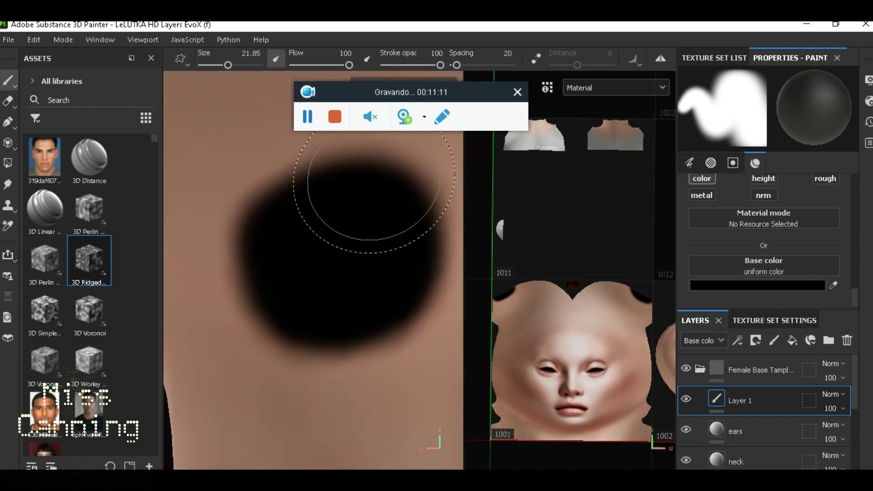
scroll(370, 235, down, 4)
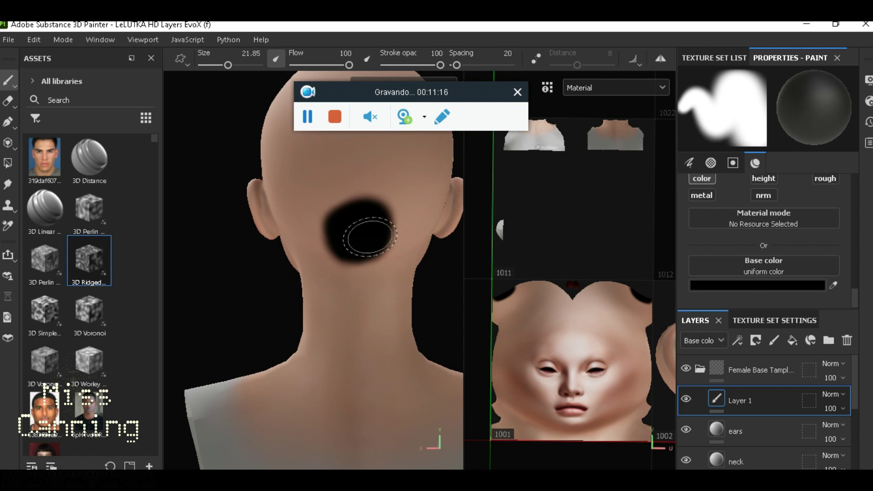
key(ctrl+z)
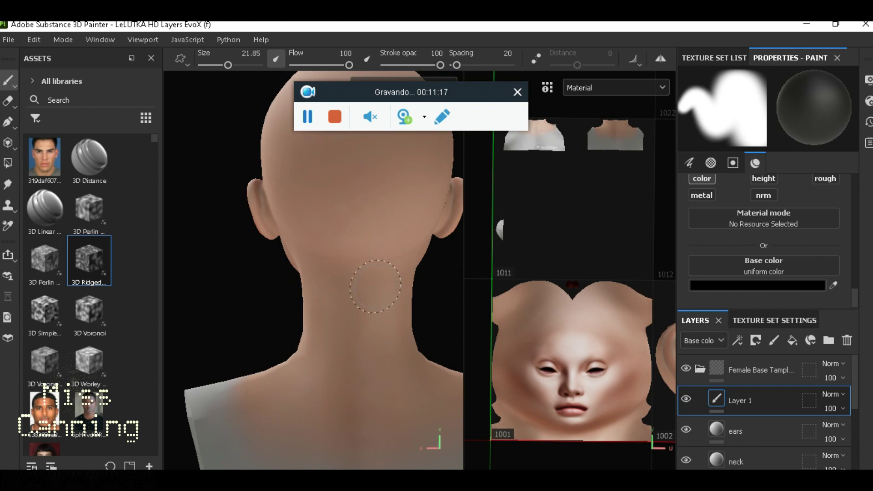
- Turn to a left profile and paint a thick black stroke across the back and front of the neck
alt+drag(376, 281, 593, 245)
middle_drag(388, 275, 373, 294)
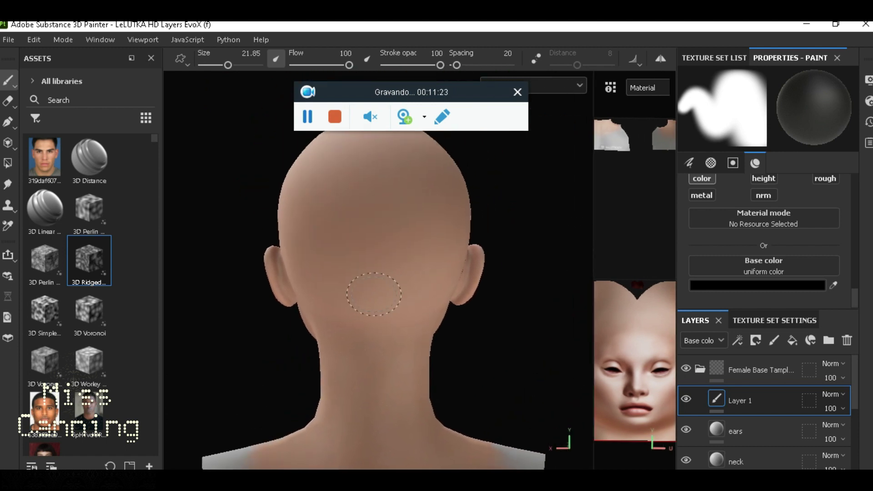
alt+drag(394, 326, 2, 324)
scroll(153, 385, down, 5)
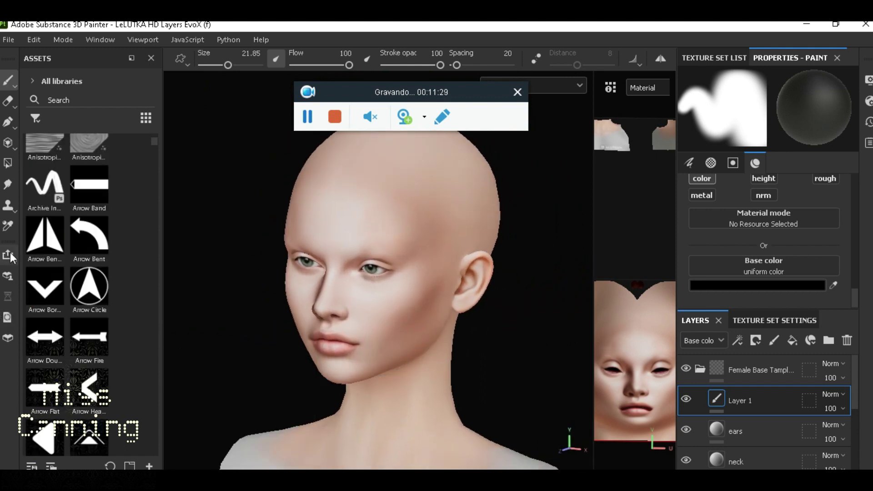
scroll(65, 216, up, 5)
mouse_move(477, 350)
alt+middle_down()
mouse_move(405, 310)
mouse_move(402, 282)
alt+middle_up()
alt+drag(407, 302, 160, 331)
alt+middle_drag(473, 335, 383, 286)
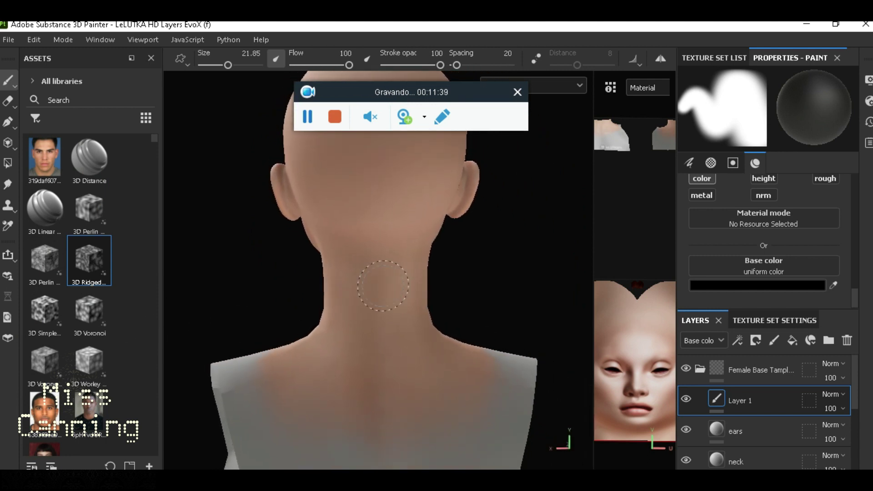
mouse_move(317, 317)
mouse_down()
mouse_move(359, 334)
mouse_move(441, 322)
mouse_move(377, 315)
mouse_move(316, 325)
mouse_move(321, 337)
mouse_move(463, 338)
mouse_up()
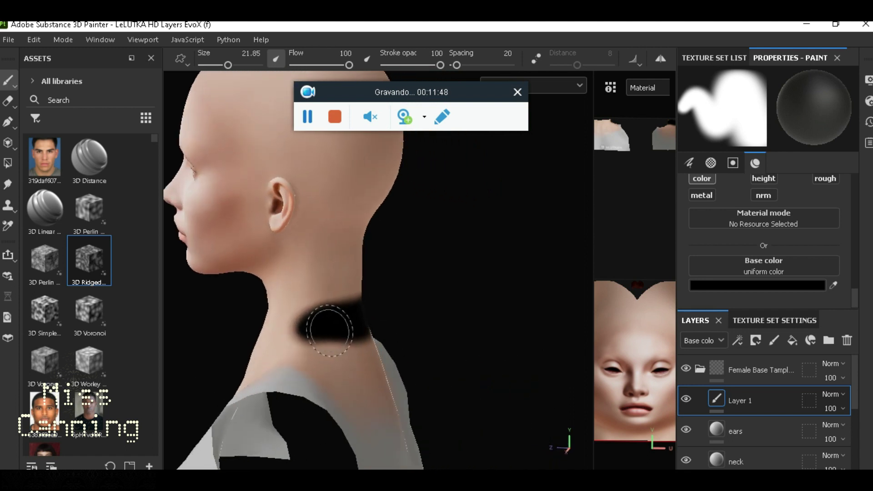
mouse_move(317, 323)
mouse_down()
mouse_move(255, 333)
mouse_move(440, 337)
mouse_up()
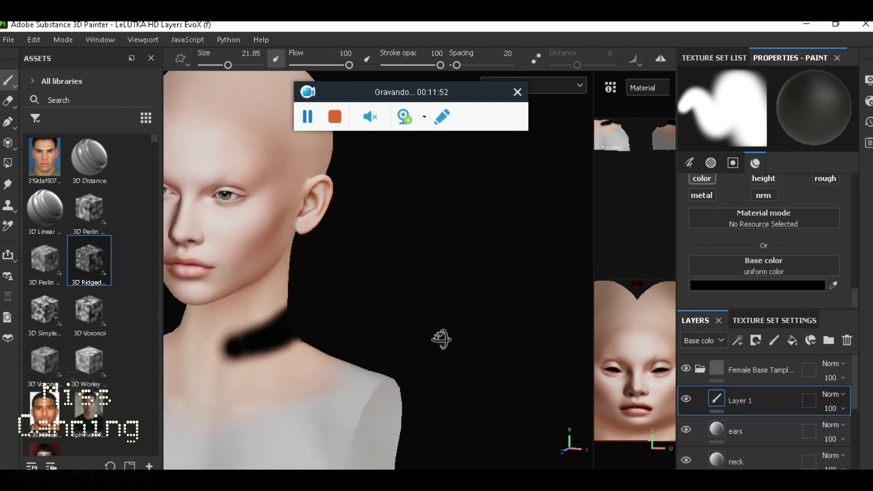
- Darken the neck band to solid black, fill its left gap, and extend it up behind the ear
alt+middle_drag(314, 359, 507, 338)
mouse_move(449, 350)
mouse_down()
mouse_move(459, 329)
mouse_move(412, 339)
mouse_move(363, 327)
mouse_up()
mouse_move(409, 331)
alt+middle_down()
mouse_move(455, 347)
mouse_move(489, 341)
alt+middle_up()
scroll(489, 341, down, 3)
mouse_move(485, 347)
alt+mouse_down()
mouse_move(432, 314)
mouse_move(359, 331)
mouse_move(414, 341)
alt+mouse_up()
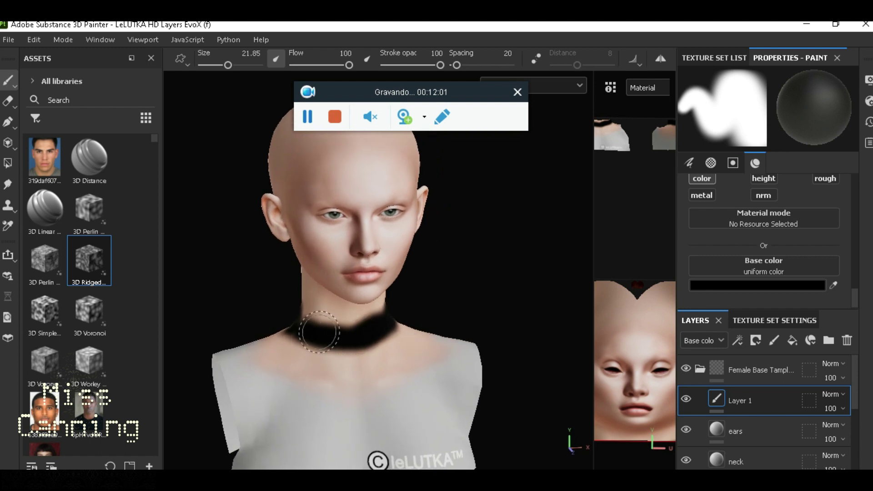
mouse_move(283, 310)
mouse_down()
mouse_move(360, 316)
mouse_move(325, 318)
mouse_move(298, 297)
mouse_move(321, 311)
mouse_move(341, 306)
mouse_move(525, 339)
mouse_move(398, 328)
mouse_move(485, 329)
mouse_up()
scroll(468, 327, up, 3)
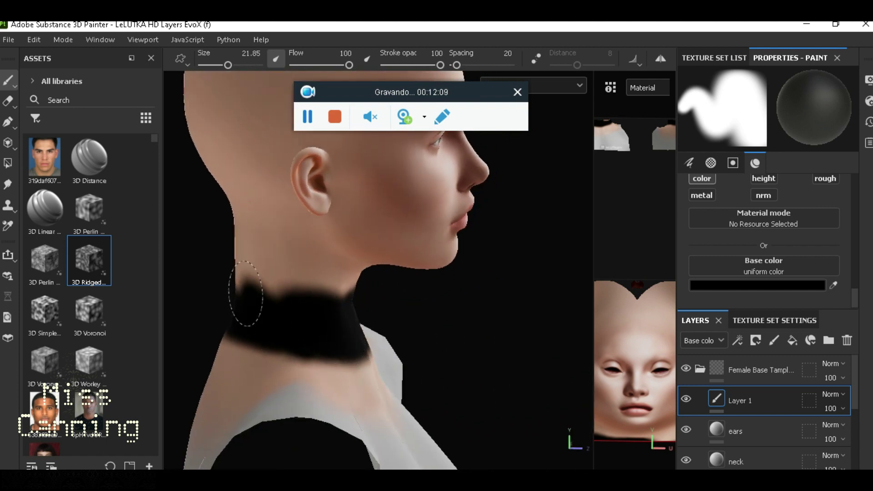
mouse_move(246, 293)
mouse_down()
mouse_move(321, 301)
mouse_move(254, 254)
mouse_move(235, 275)
mouse_move(312, 288)
mouse_move(347, 311)
mouse_move(248, 225)
mouse_move(234, 197)
mouse_move(229, 230)
mouse_up()
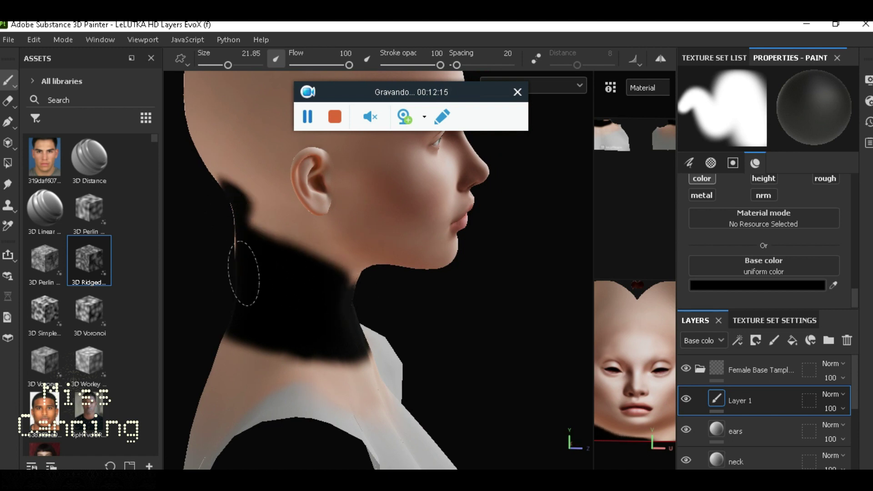
mouse_move(244, 273)
mouse_down()
mouse_move(264, 230)
mouse_move(253, 208)
mouse_move(312, 253)
mouse_move(343, 300)
mouse_up()
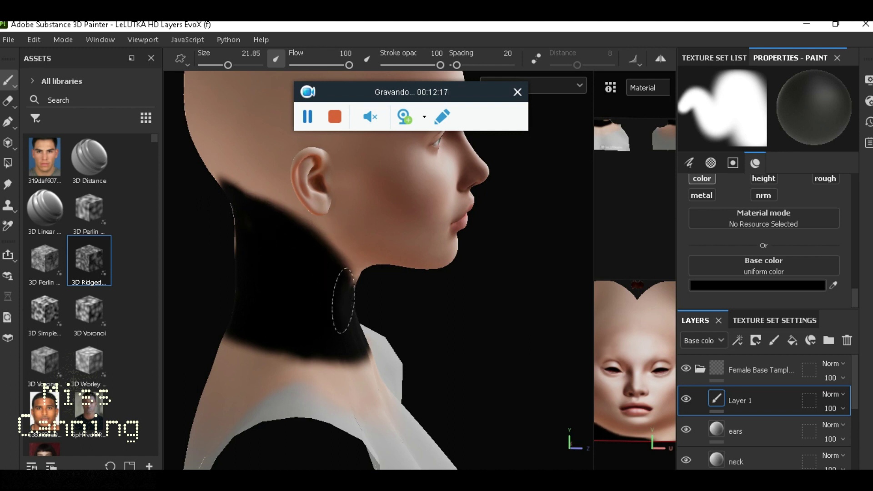
- Widen the band along the neck base and paint black over the back of the head
mouse_move(279, 263)
alt+mouse_down()
mouse_move(446, 291)
mouse_move(400, 292)
mouse_move(456, 269)
mouse_move(493, 292)
mouse_move(383, 273)
alt+mouse_up()
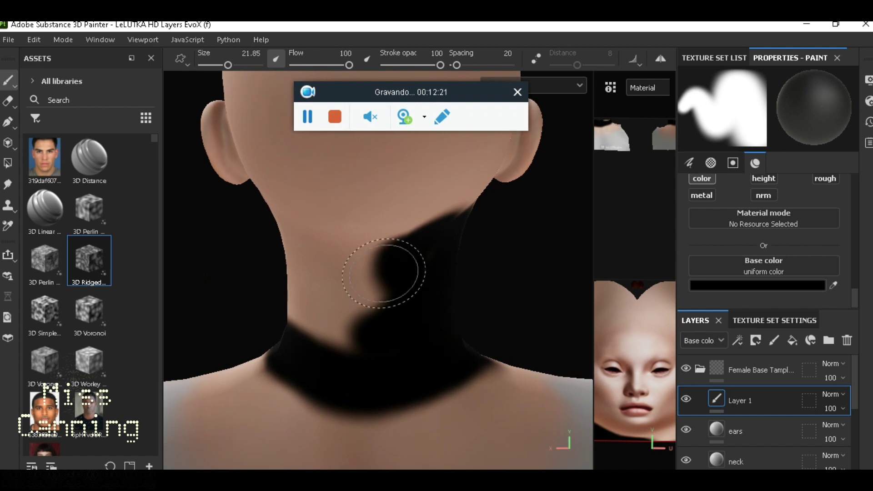
scroll(391, 255, down, 3)
scroll(396, 259, down, 2)
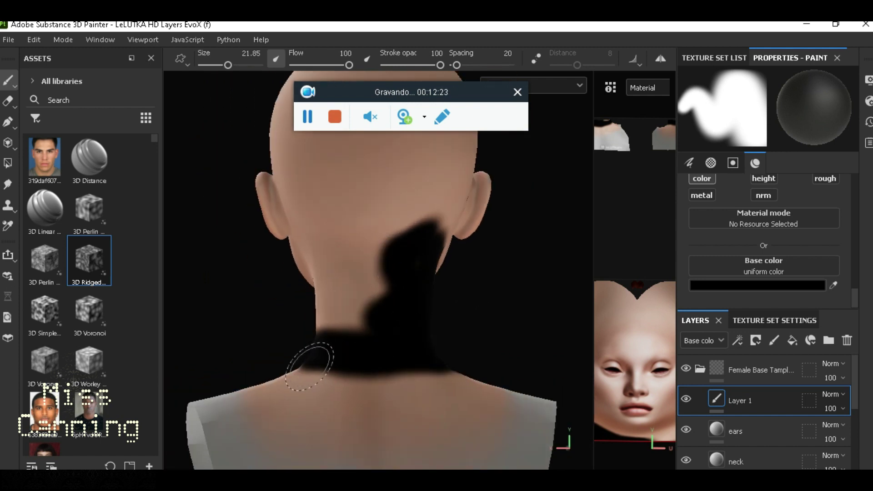
mouse_move(309, 366)
mouse_down()
mouse_move(331, 363)
mouse_move(370, 390)
mouse_move(415, 370)
mouse_move(406, 366)
mouse_up()
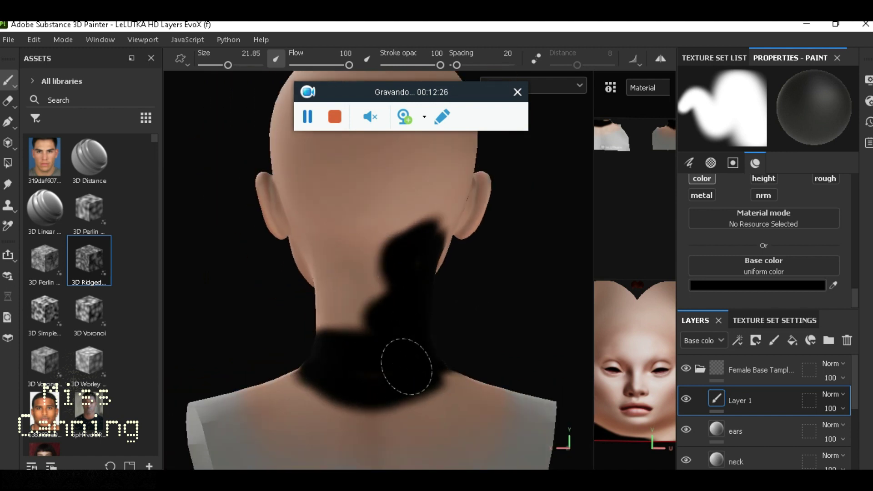
mouse_move(369, 327)
mouse_down()
mouse_move(388, 236)
mouse_move(438, 190)
mouse_move(431, 248)
mouse_move(403, 287)
mouse_move(353, 329)
mouse_move(350, 258)
mouse_move(374, 209)
mouse_move(434, 165)
mouse_move(368, 249)
mouse_move(332, 339)
mouse_move(333, 242)
mouse_move(319, 206)
mouse_move(320, 307)
mouse_move(332, 300)
mouse_move(341, 213)
mouse_move(319, 219)
mouse_move(313, 245)
mouse_move(384, 184)
mouse_move(418, 173)
mouse_move(375, 170)
mouse_move(329, 193)
mouse_move(316, 215)
mouse_move(370, 203)
mouse_move(343, 230)
mouse_up()
alt+right_drag(343, 230, 347, 233)
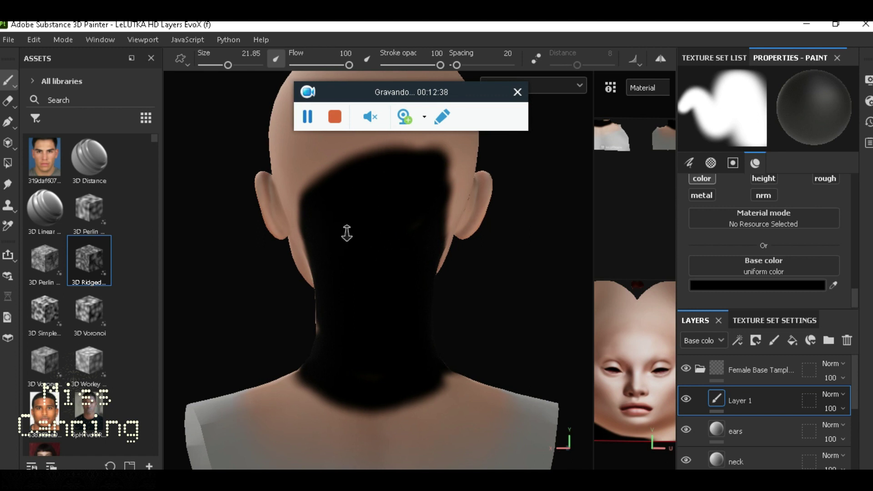
alt+drag(347, 233, 429, 236)
alt+right_drag(329, 246, 332, 256)
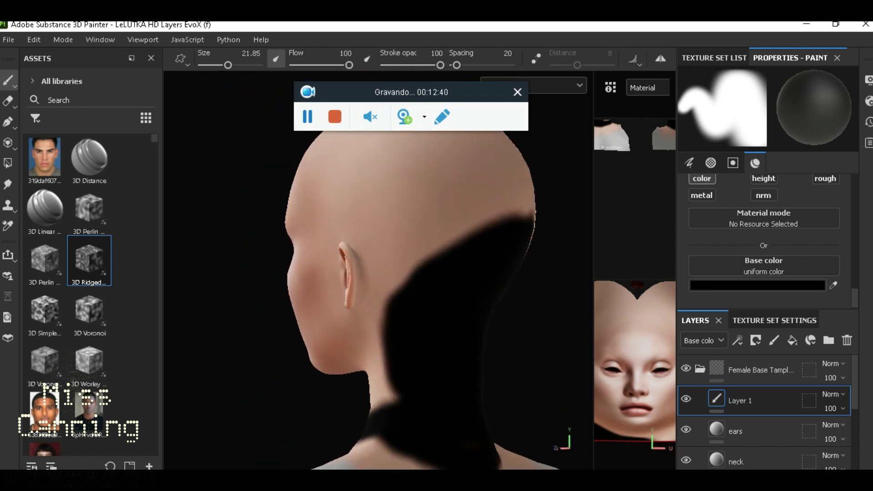
mouse_move(407, 350)
alt+right_down()
mouse_move(393, 296)
mouse_move(421, 319)
alt+right_up()
mouse_move(400, 340)
mouse_down()
mouse_move(370, 341)
mouse_move(347, 361)
mouse_move(366, 262)
mouse_move(407, 200)
mouse_move(362, 243)
mouse_move(344, 327)
mouse_move(346, 298)
mouse_move(321, 318)
mouse_move(341, 292)
mouse_move(348, 212)
mouse_move(343, 191)
mouse_move(326, 180)
mouse_move(305, 305)
mouse_move(327, 194)
mouse_move(310, 205)
mouse_move(328, 196)
mouse_move(334, 177)
mouse_move(308, 174)
mouse_move(345, 173)
mouse_move(370, 196)
mouse_move(463, 185)
mouse_move(350, 195)
mouse_move(332, 233)
mouse_move(332, 199)
mouse_move(286, 278)
mouse_move(345, 302)
mouse_move(335, 201)
mouse_move(415, 174)
mouse_move(467, 175)
mouse_move(448, 218)
mouse_move(387, 195)
mouse_up()
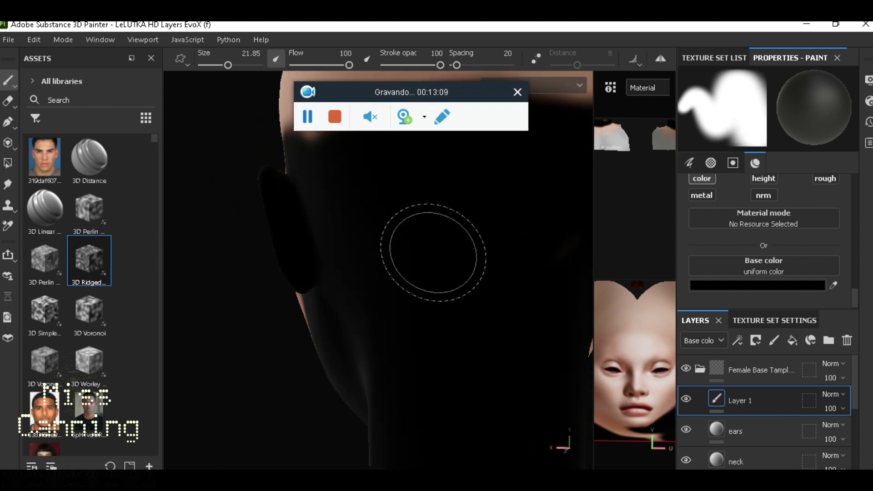
- Orbit to the side of the head and ear, then widen the 2D UV view to show tile 1002
scroll(487, 264, down, 3)
alt+middle_drag(510, 282, 403, 268)
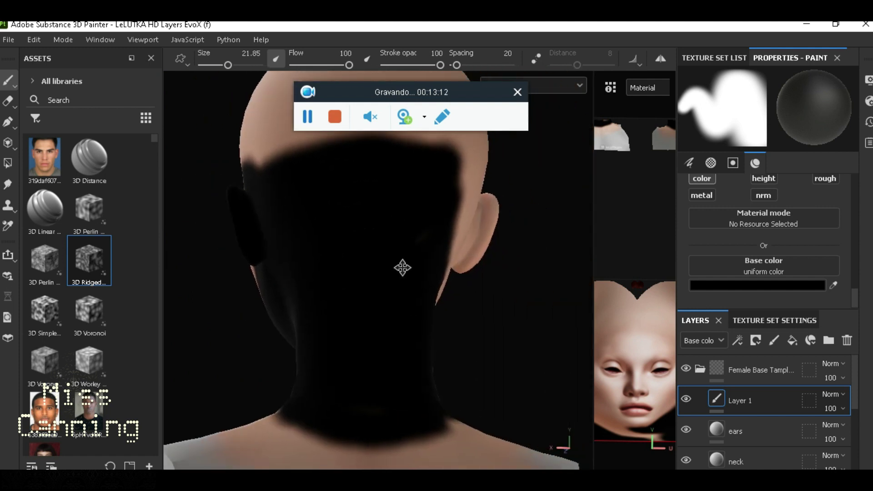
scroll(359, 238, up, 5)
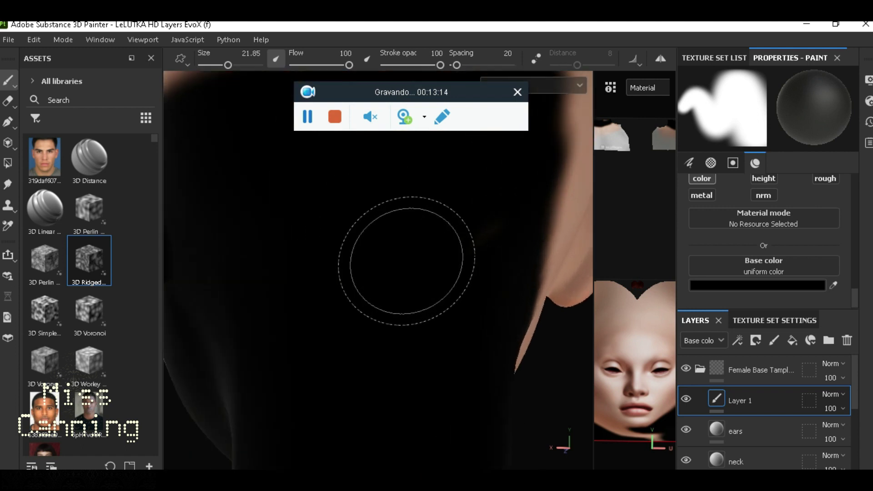
scroll(406, 260, down, 5)
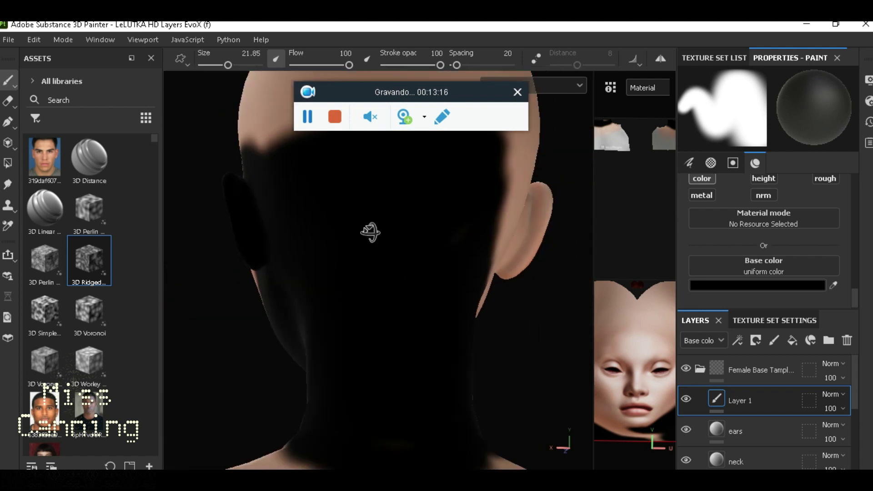
mouse_move(371, 232)
alt+mouse_down()
mouse_move(423, 232)
mouse_move(568, 258)
mouse_move(585, 279)
mouse_move(587, 322)
mouse_move(540, 370)
alt+mouse_up()
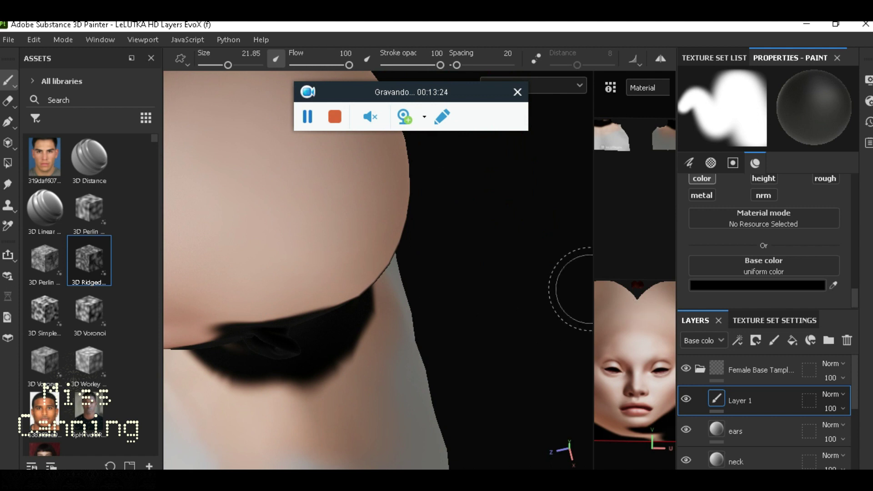
drag(592, 286, 209, 281)
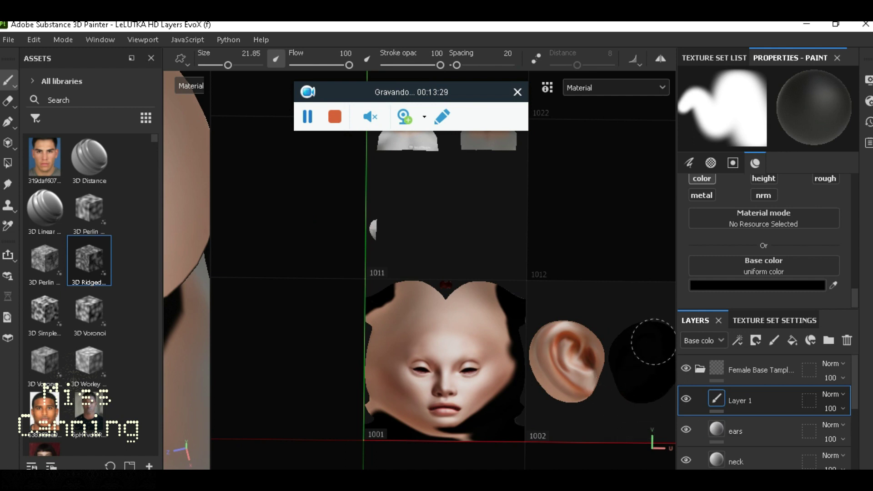
- Restore the larger 3D view and turn the head forward to check the black collar under the chin
scroll(647, 333, down, 2)
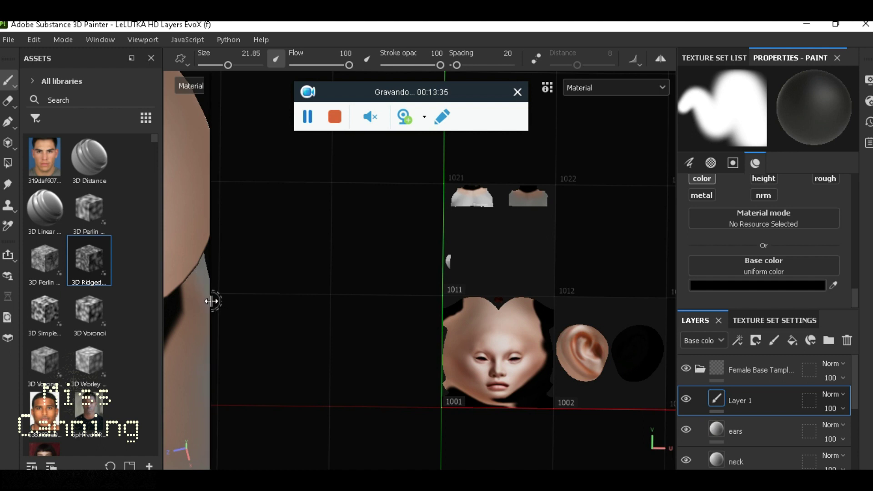
drag(212, 301, 541, 300)
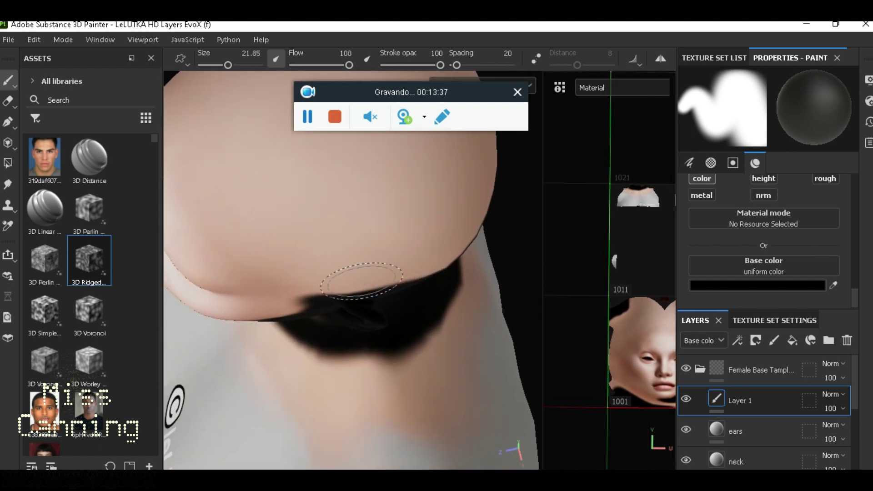
alt+drag(361, 281, 417, 290)
mouse_move(416, 290)
alt+middle_down()
mouse_move(443, 255)
mouse_move(439, 245)
alt+middle_up()
scroll(439, 244, down, 5)
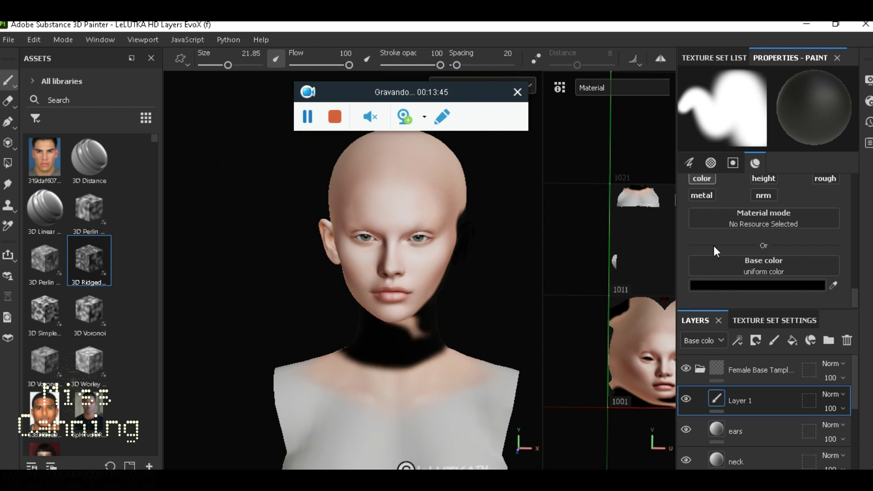
scroll(833, 246, up, 2)
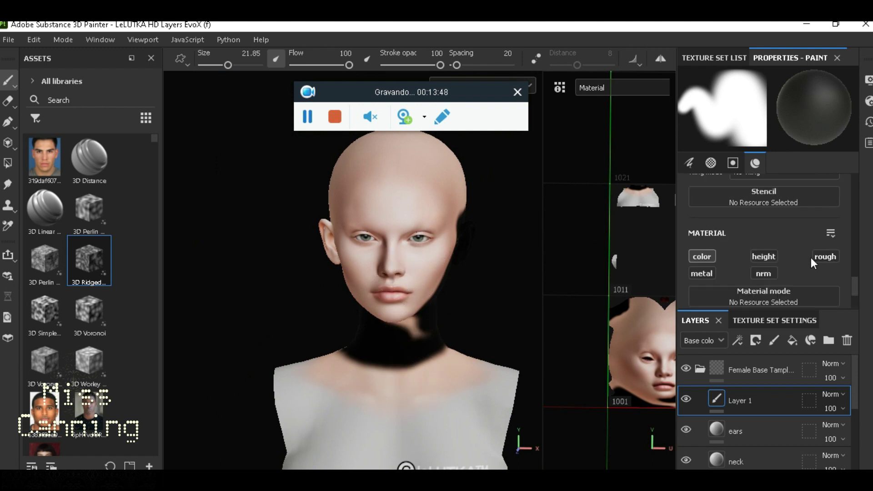
scroll(811, 257, up, 5)
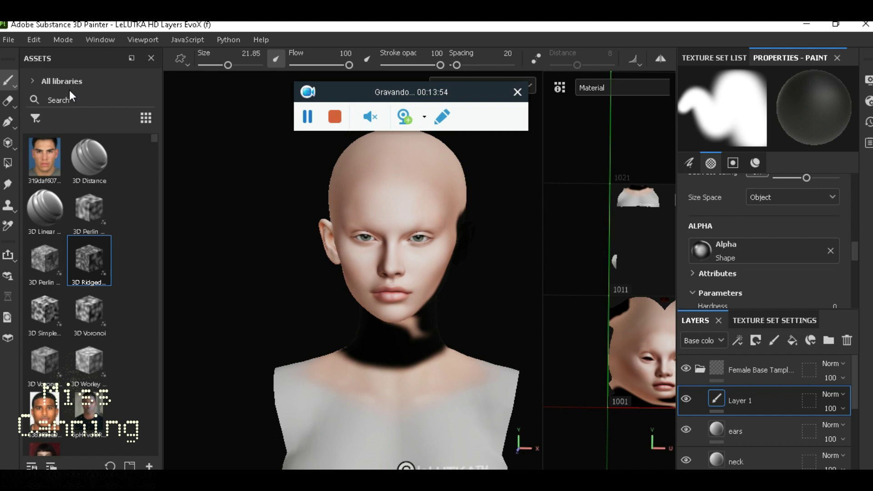
- In Export Textures, uncheck Eyes, Brows, Head ECLO, Lashes, Makeup and Mkeup ECLO, leaving only Head
click(17, 42)
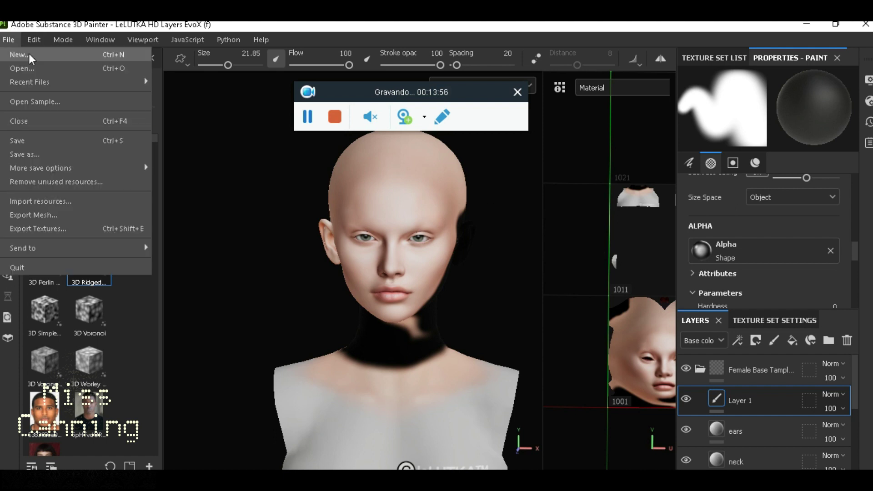
click(77, 228)
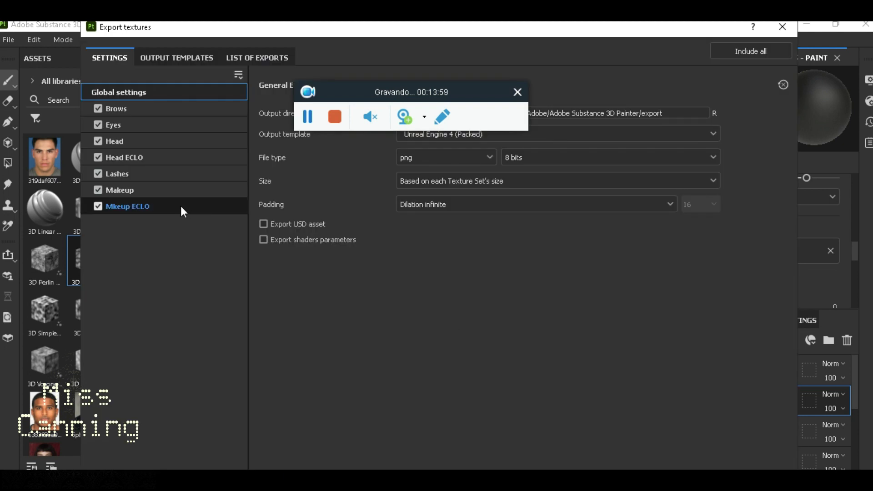
click(102, 124)
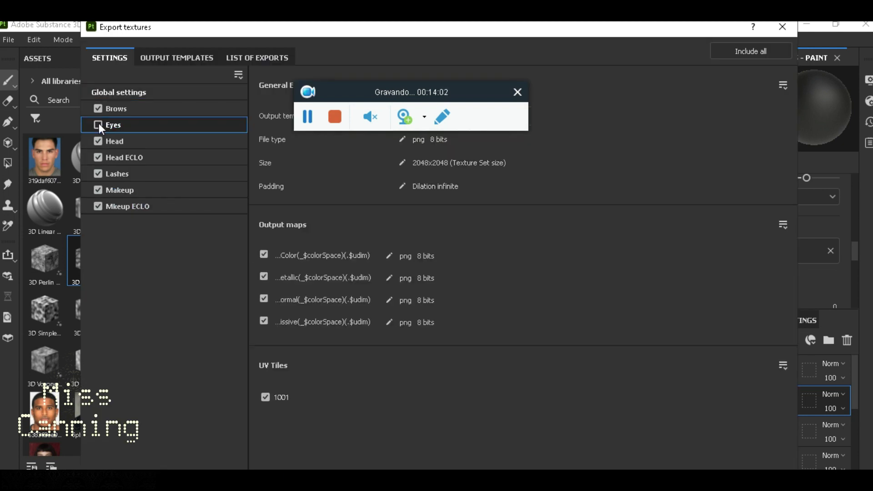
click(98, 108)
click(103, 160)
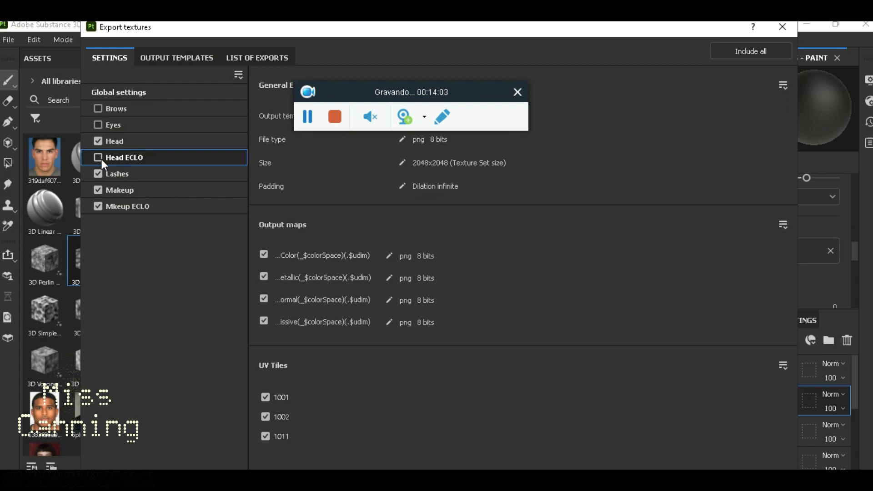
click(101, 172)
click(99, 189)
click(100, 205)
- Set the export output template to 2D View
click(169, 141)
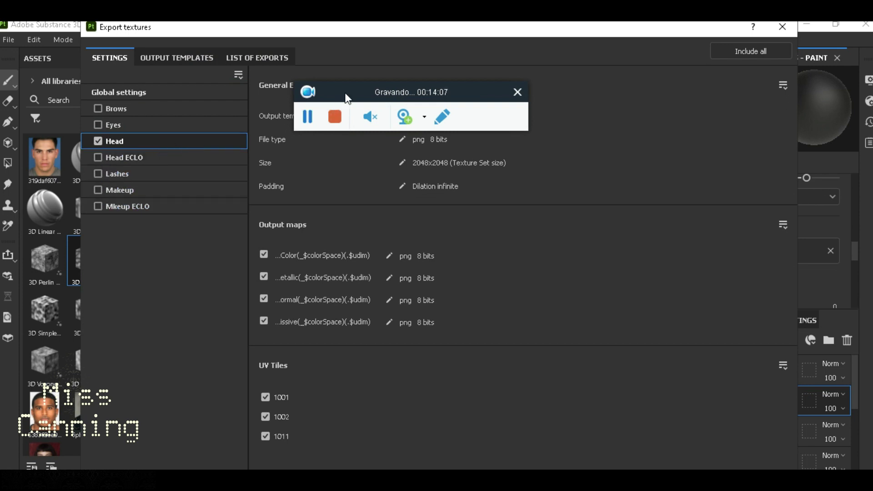
drag(347, 98, 621, 136)
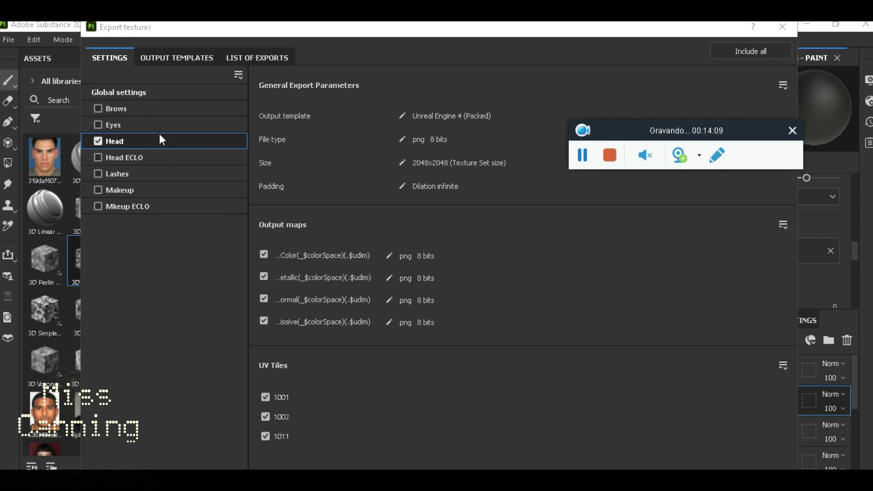
click(178, 62)
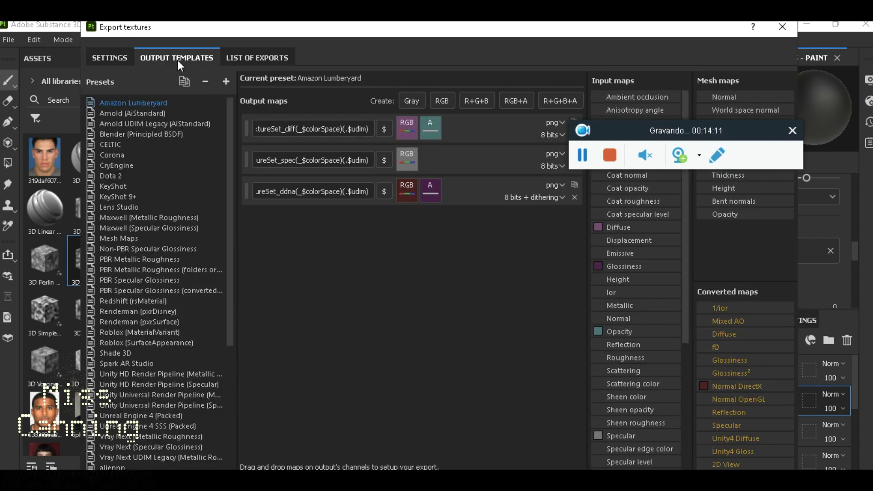
click(105, 58)
click(129, 92)
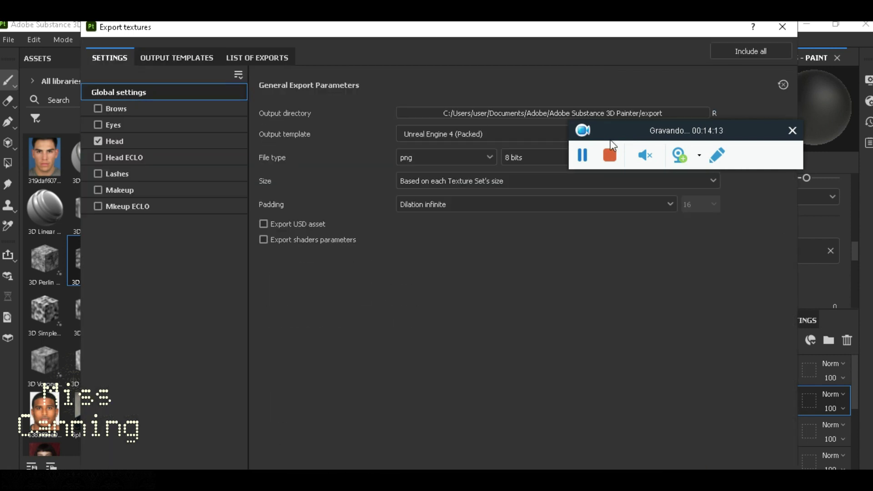
drag(603, 131, 593, 172)
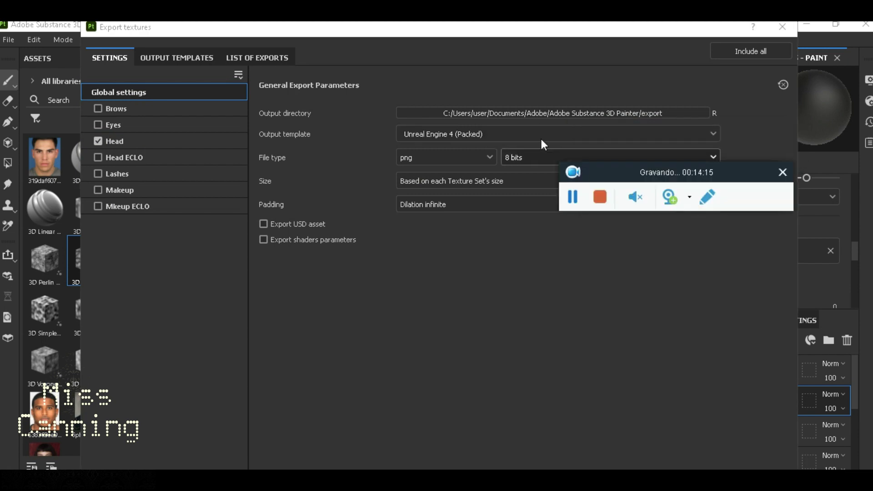
click(432, 135)
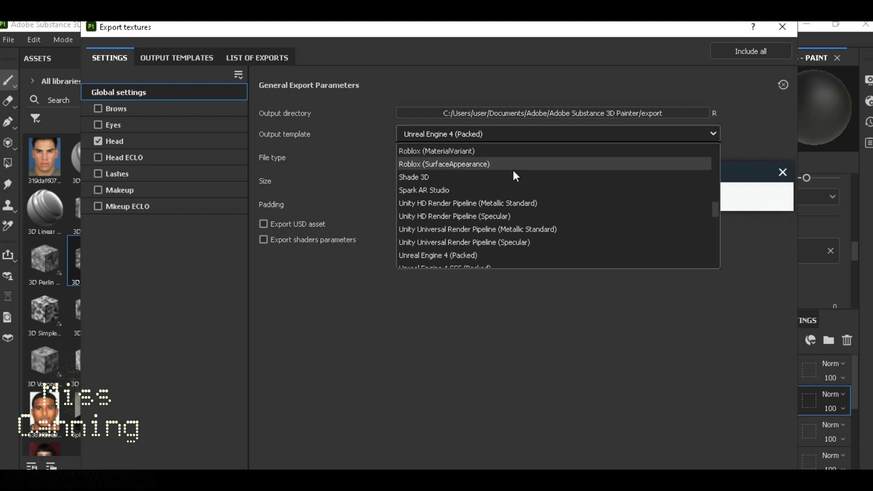
scroll(512, 177, up, 3)
scroll(511, 182, up, 8)
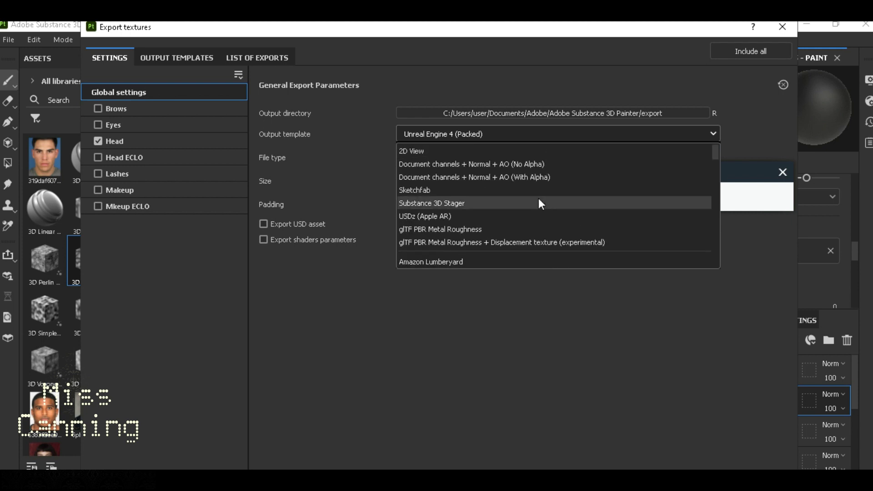
click(467, 153)
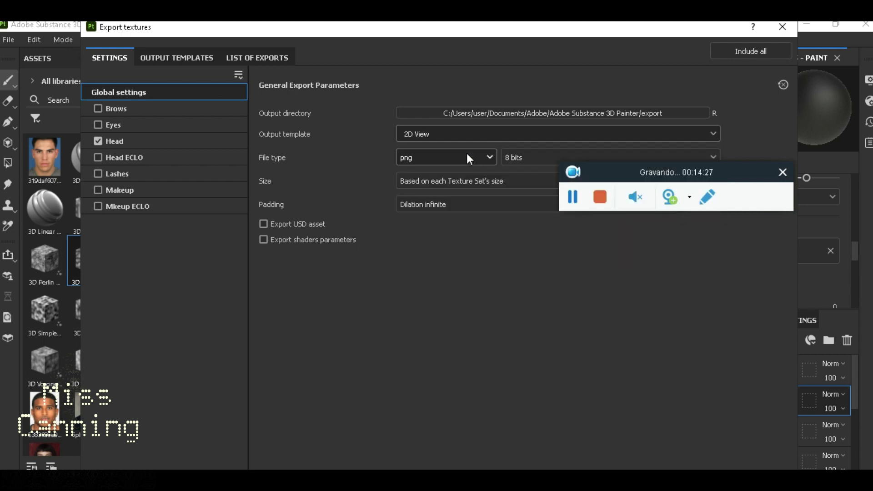
- Keep the 2D View template and close the Export textures dialog
click(506, 138)
scroll(529, 202, down, 10)
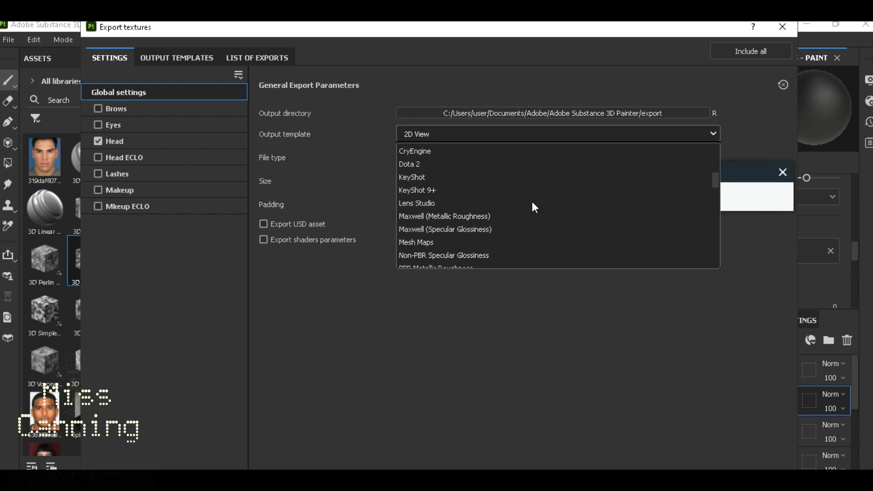
scroll(532, 199, down, 7)
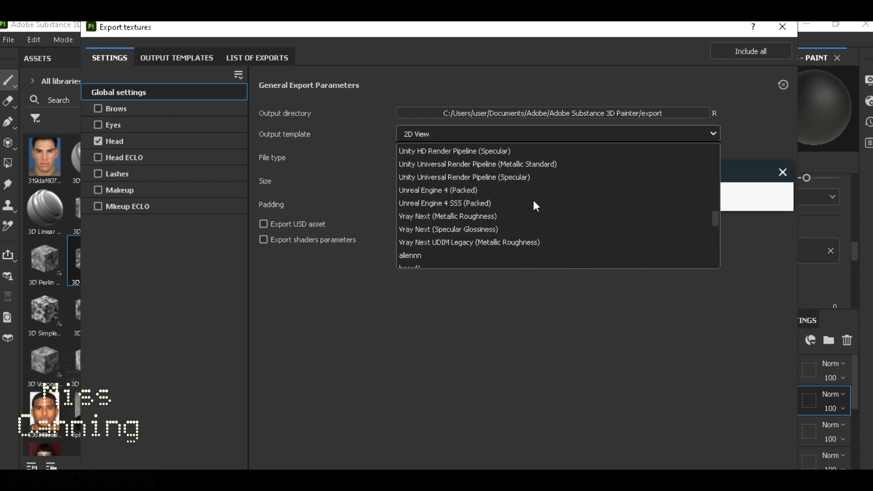
scroll(533, 201, down, 8)
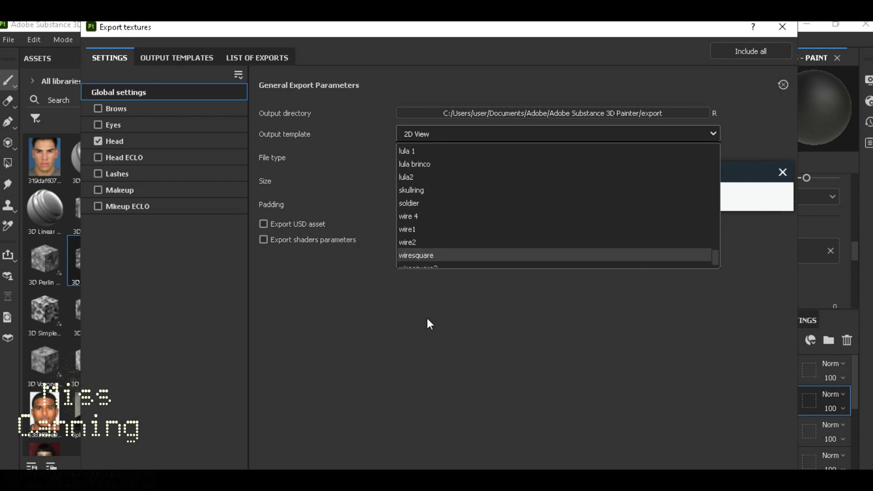
click(510, 325)
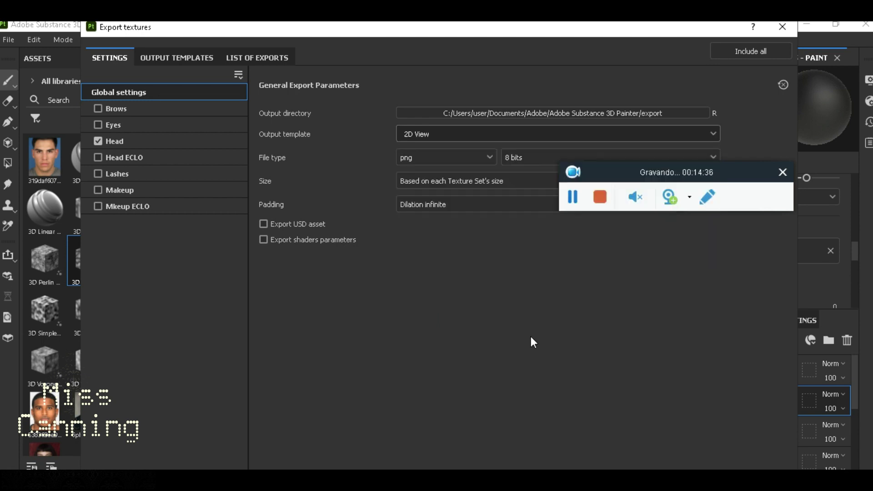
click(782, 26)
- Hide Layer 1 with the black neck paint
alt+middle_drag(387, 278, 399, 198)
mouse_move(399, 197)
alt+mouse_down()
mouse_move(548, 190)
mouse_move(509, 199)
mouse_move(395, 190)
mouse_move(249, 207)
alt+mouse_up()
alt+middle_drag(444, 186, 395, 189)
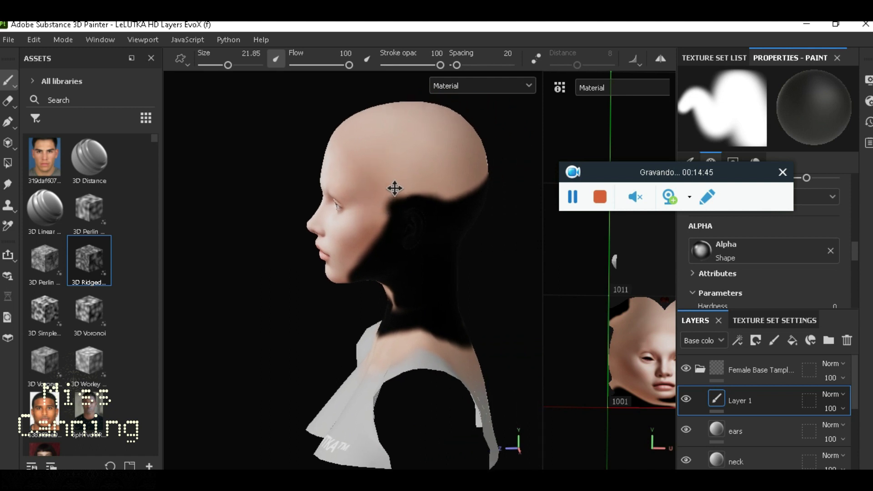
scroll(418, 244, up, 5)
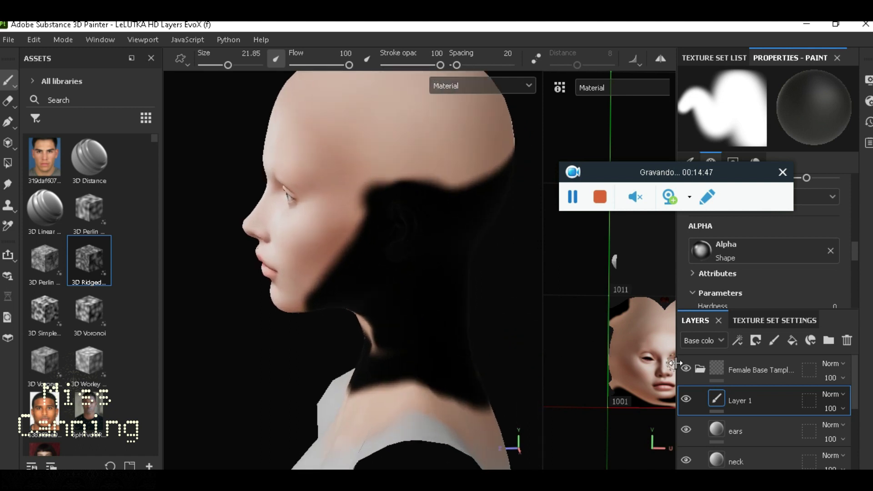
click(687, 398)
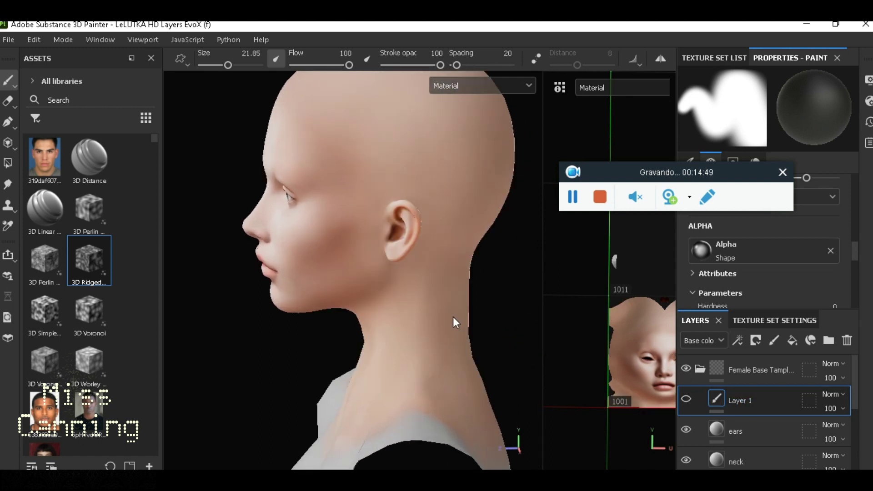
- Orbit around the head front and back to inspect the bare skin textures
alt+drag(418, 228, 574, 297)
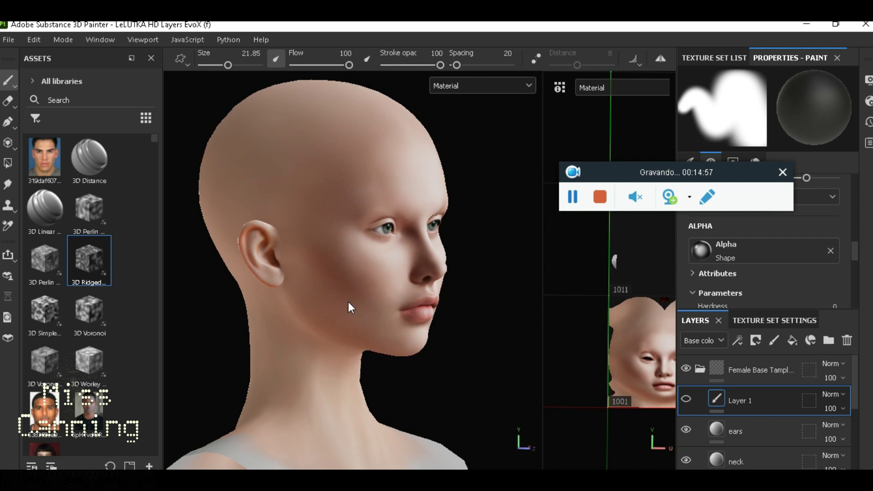
alt+middle_drag(348, 302, 391, 288)
scroll(391, 289, up, 1)
alt+drag(392, 291, 611, 172)
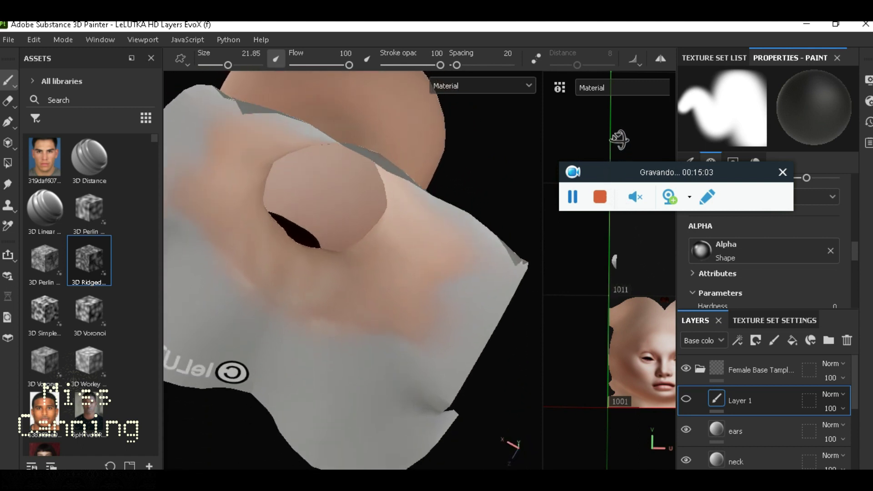
alt+drag(481, 291, 418, 353)
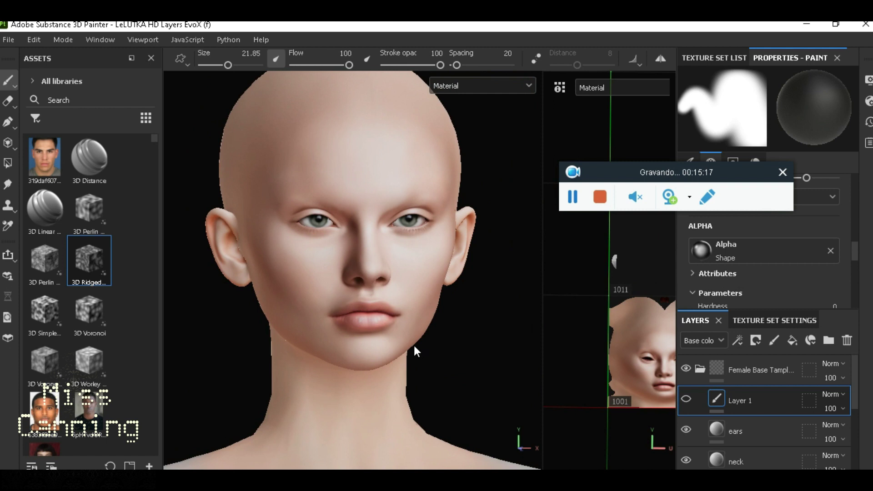
scroll(398, 322, down, 3)
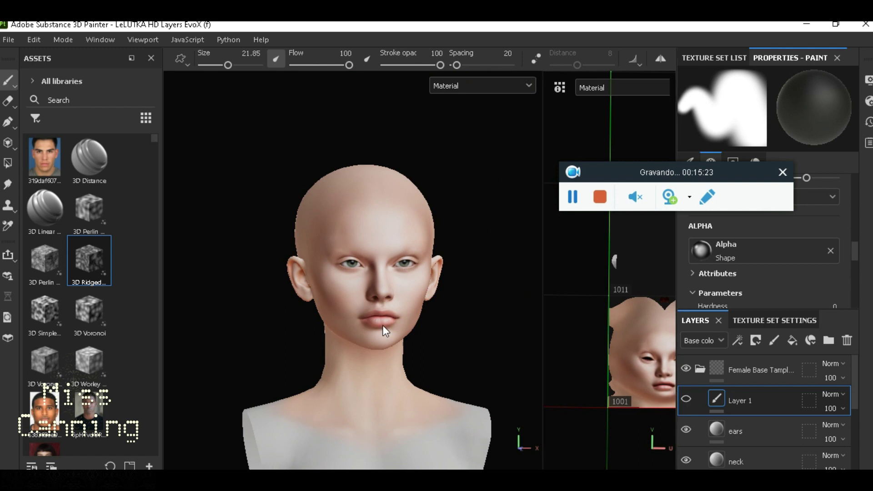
scroll(385, 324, up, 3)
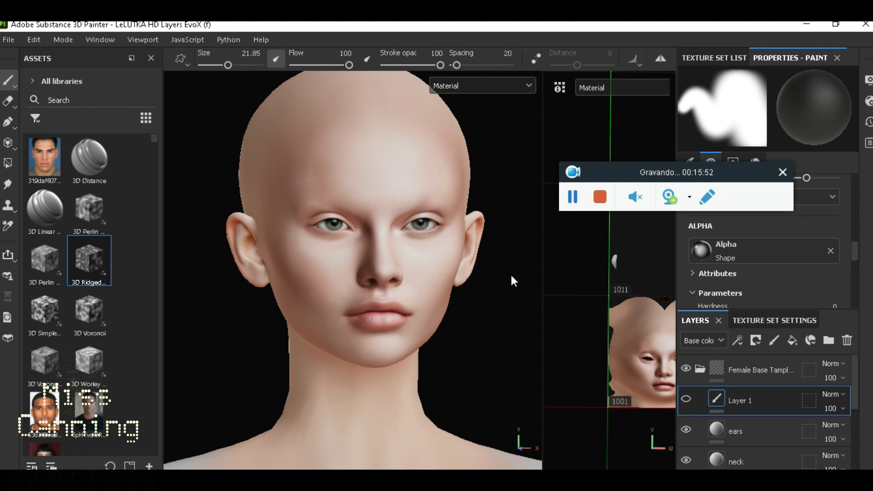
scroll(484, 300, down, 2)
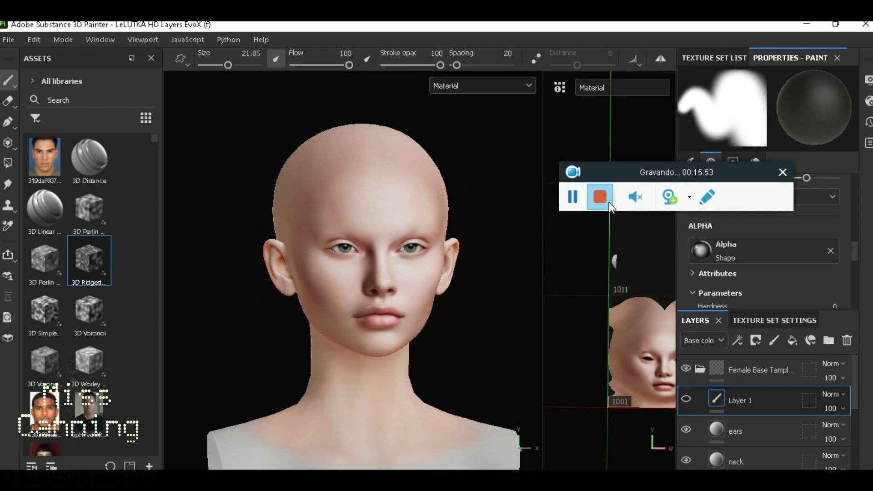